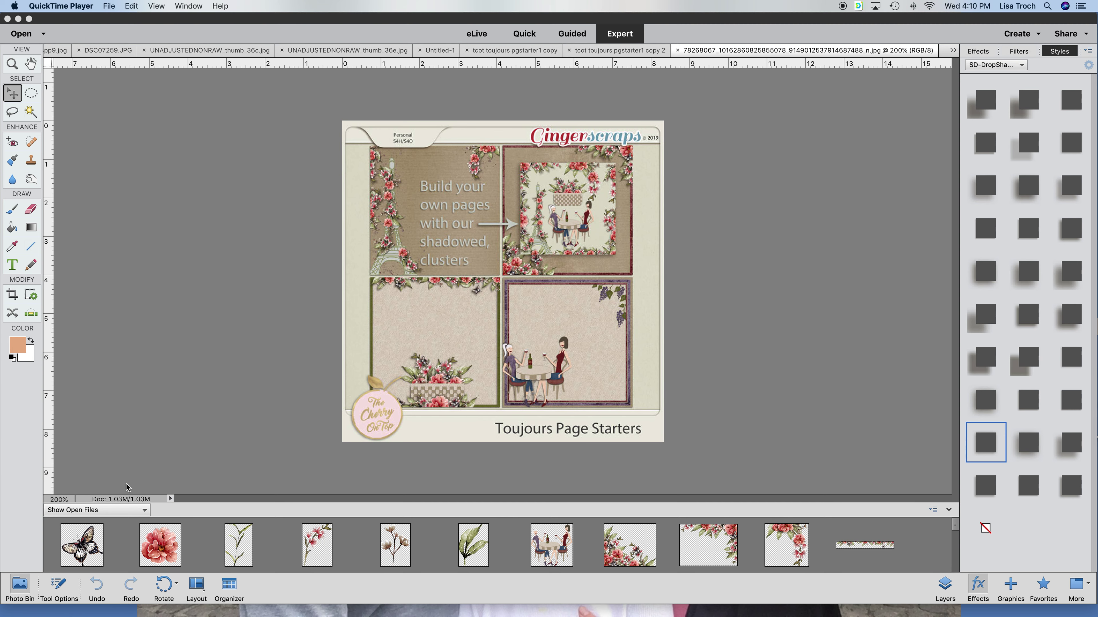
View the butterfly, flower5, foliage, wine-table women, corner cluster and long border strip elements in turn.
{"action": "left_click", "coordinate": [82, 545]}
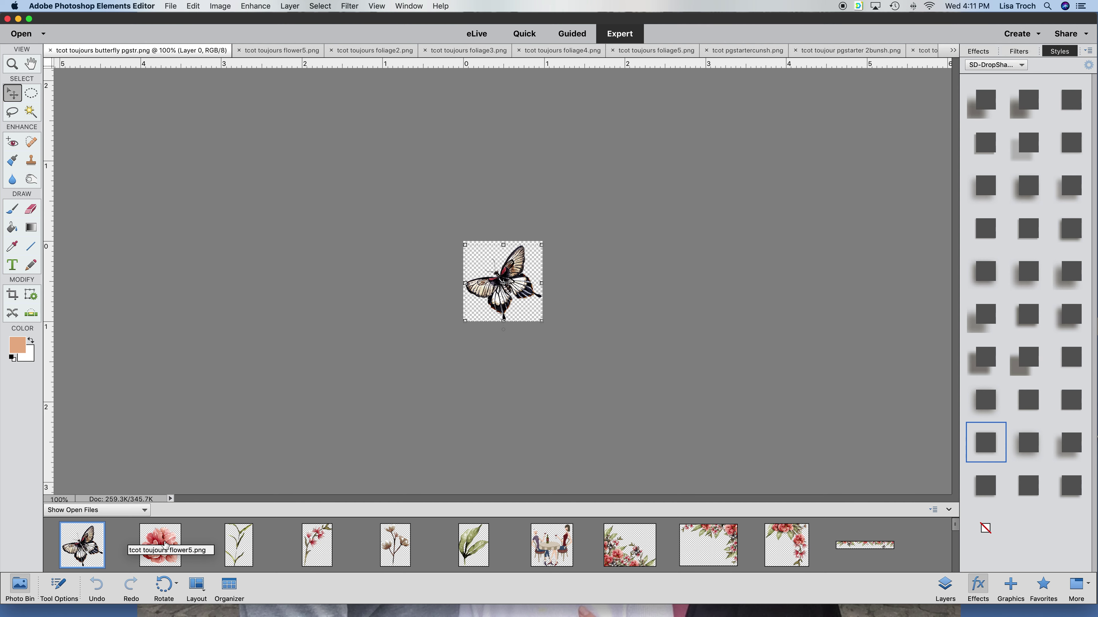
{"action": "left_click", "coordinate": [169, 543]}
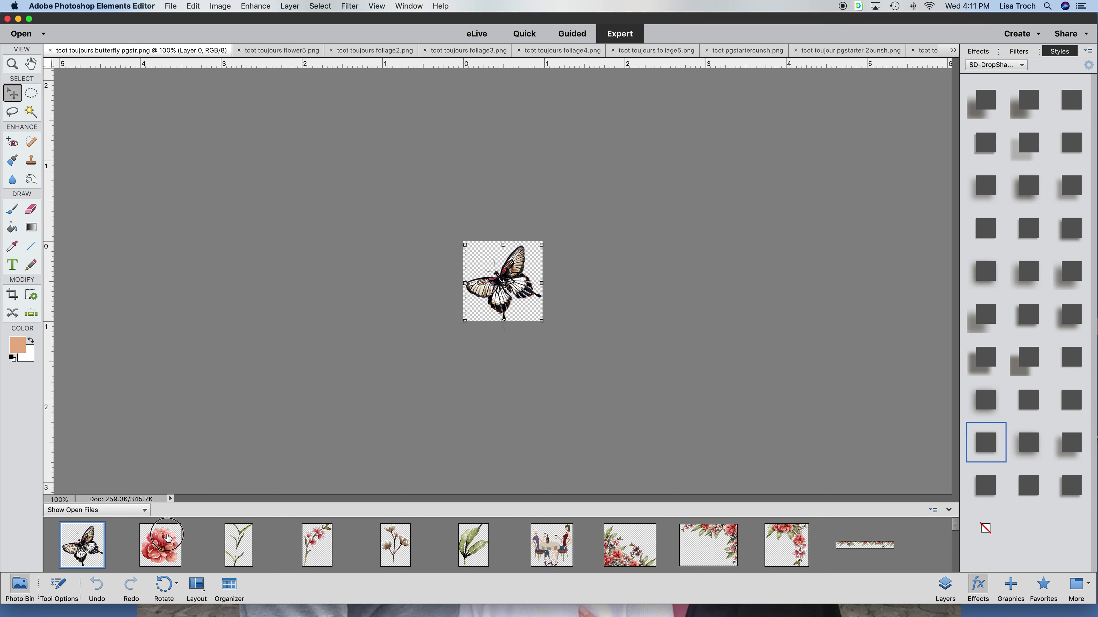
{"action": "left_click", "coordinate": [241, 545]}
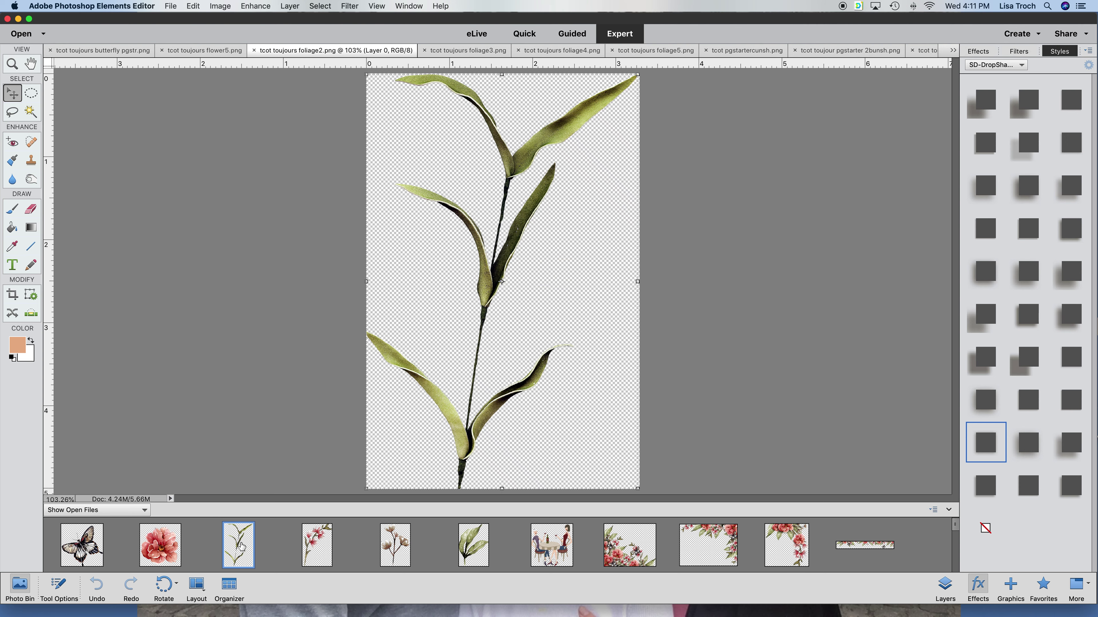
{"action": "left_click", "coordinate": [315, 547]}
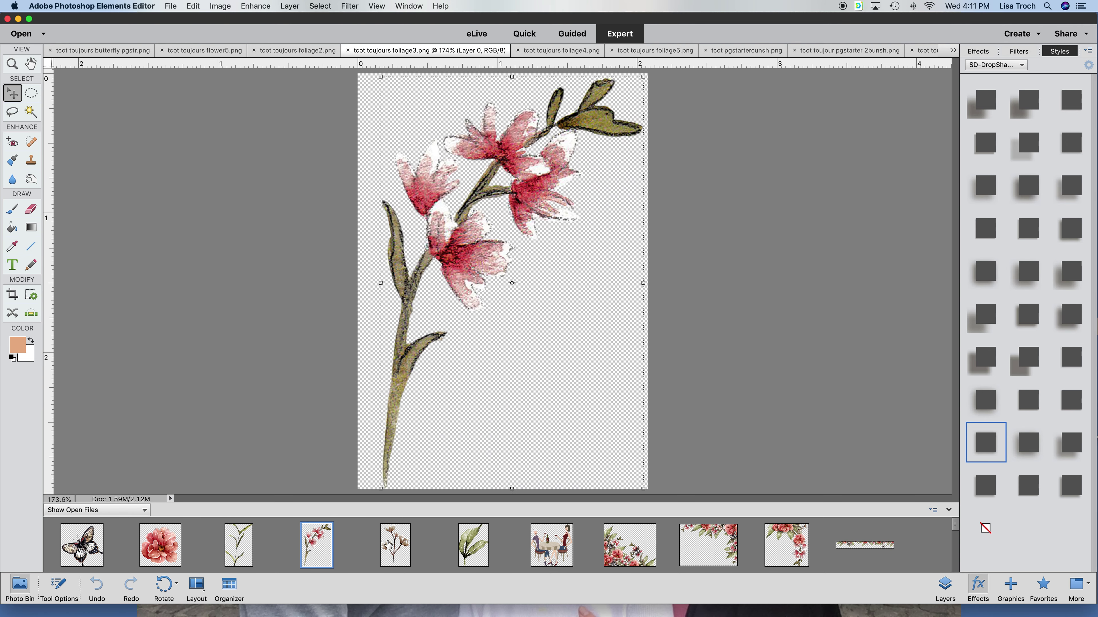
{"action": "left_click", "coordinate": [475, 549]}
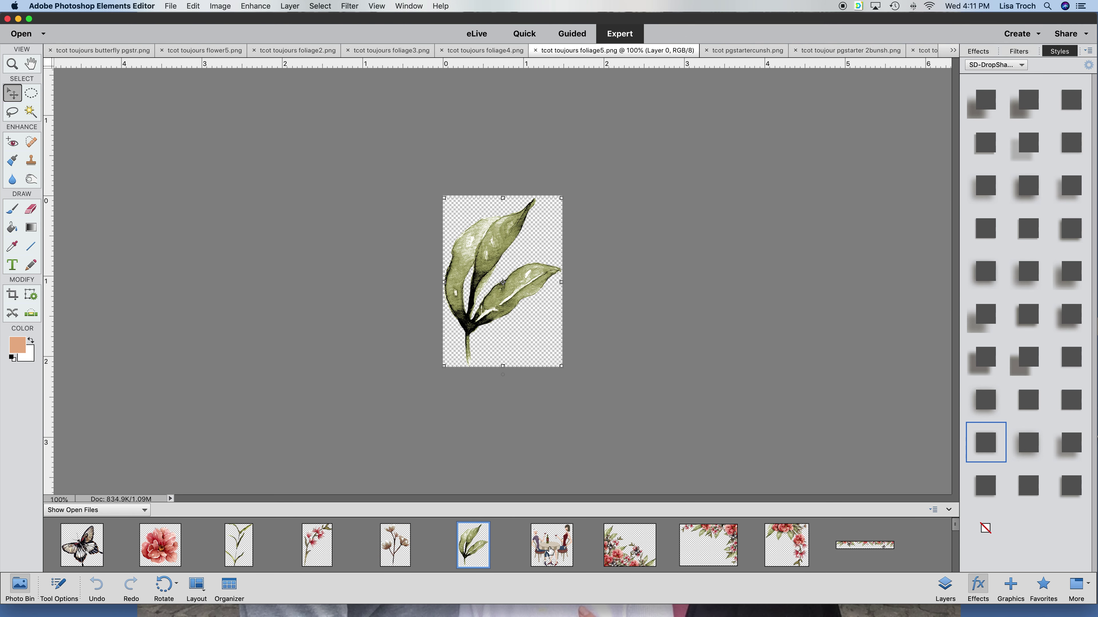
{"action": "left_click", "coordinate": [550, 552]}
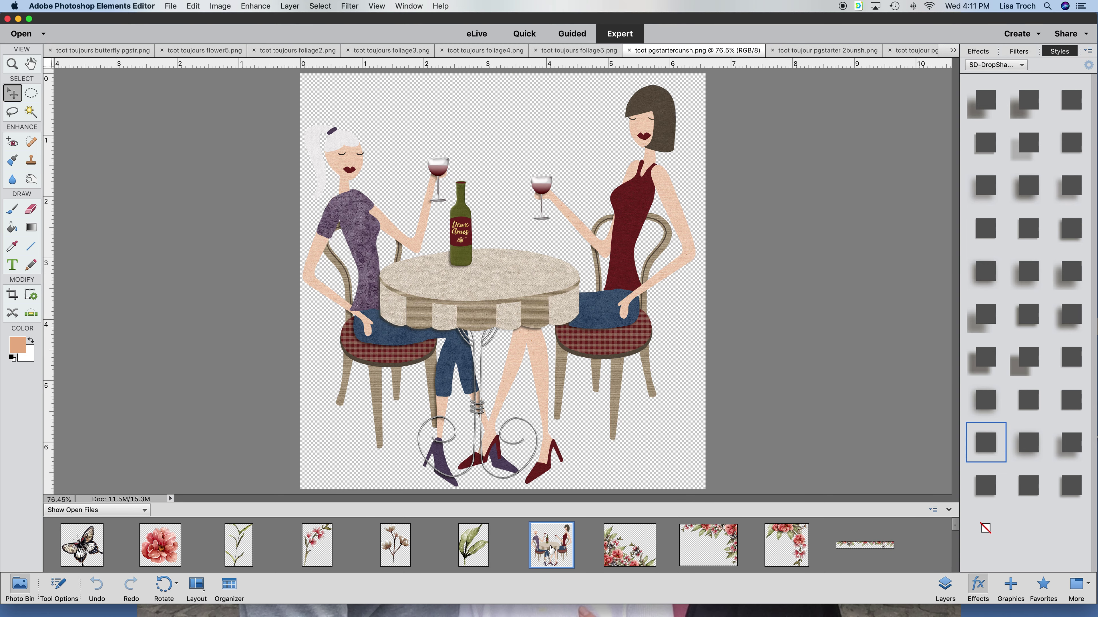
{"action": "left_click", "coordinate": [629, 550]}
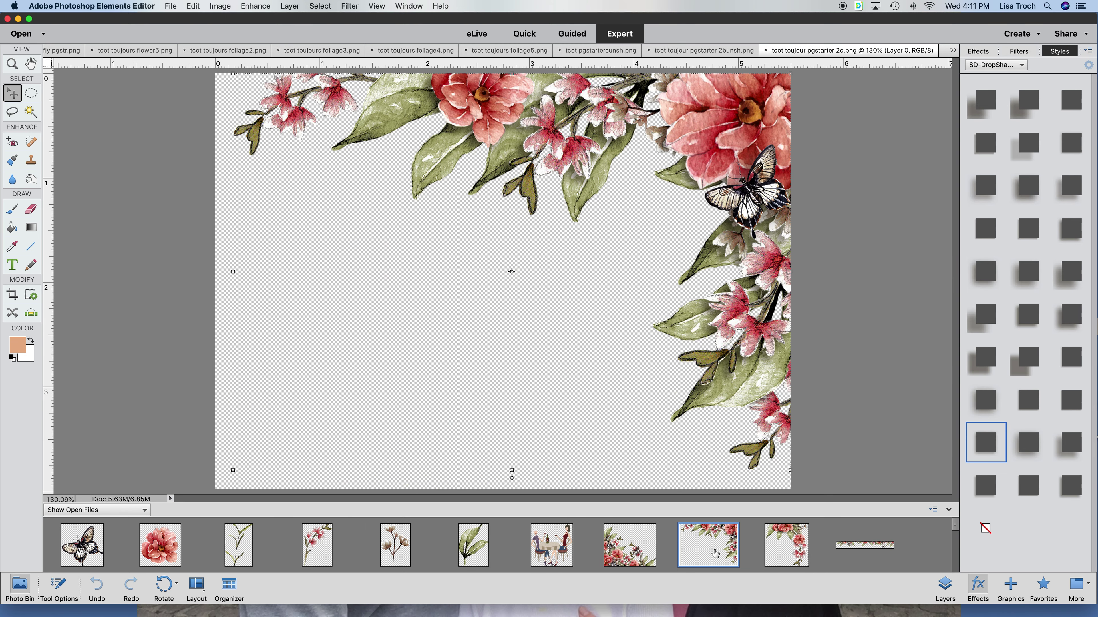
{"action": "left_click", "coordinate": [709, 552]}
{"action": "left_click", "coordinate": [800, 556]}
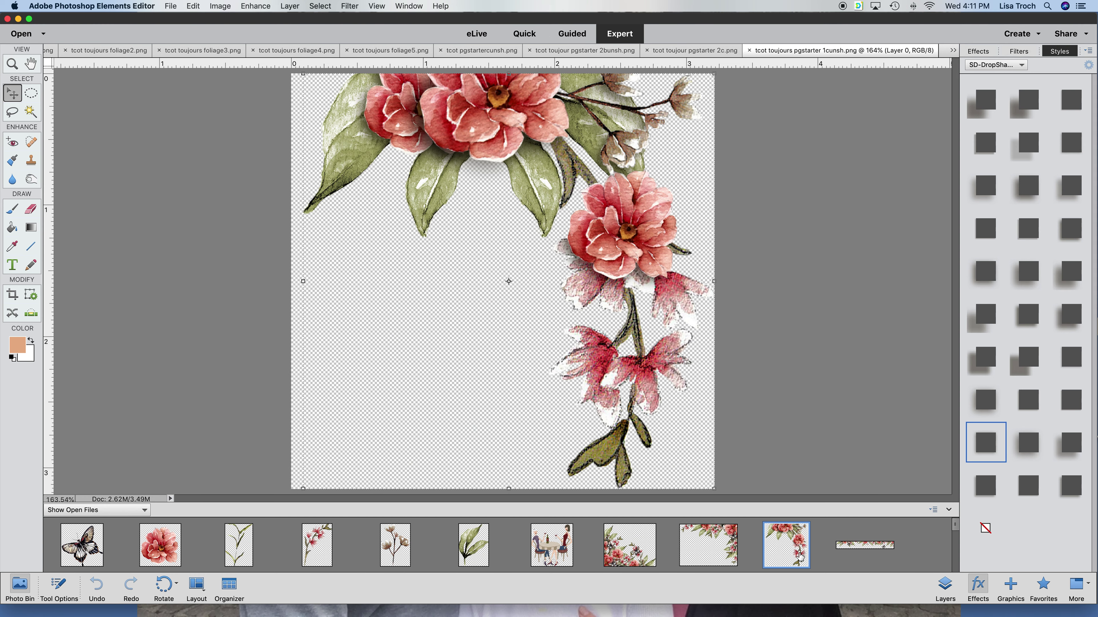
{"action": "left_click", "coordinate": [859, 548]}
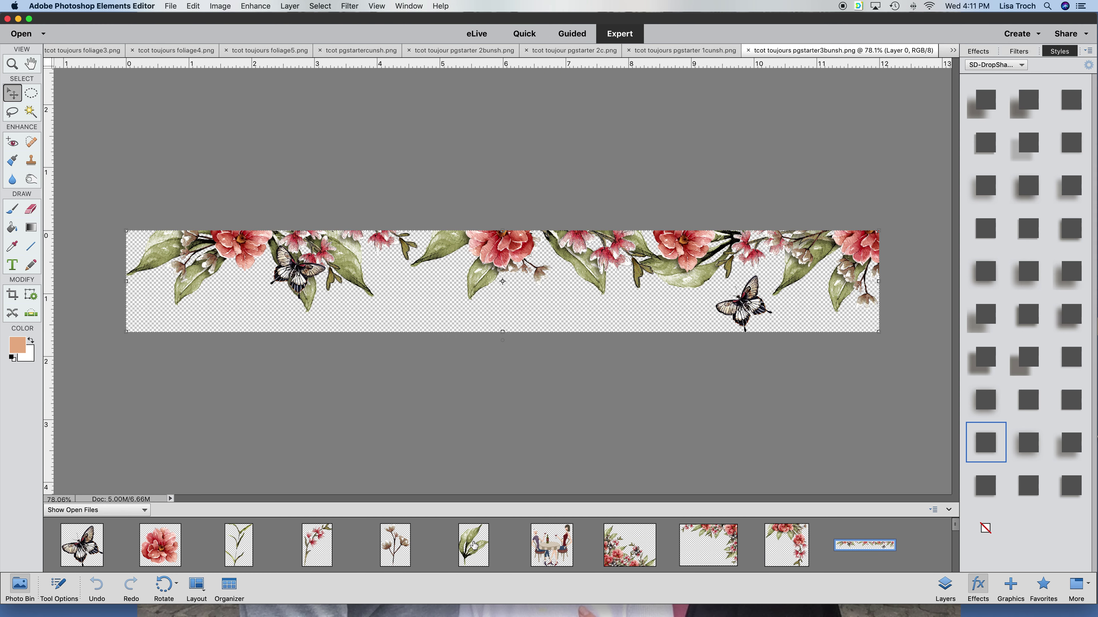
View the flowered Eiffel tower, flower basket and flower-and-butterfly border strip elements.
{"action": "scroll", "coordinate": [474, 546], "scroll_direction": "down", "scroll_amount": 2}
{"action": "left_click", "coordinate": [82, 558]}
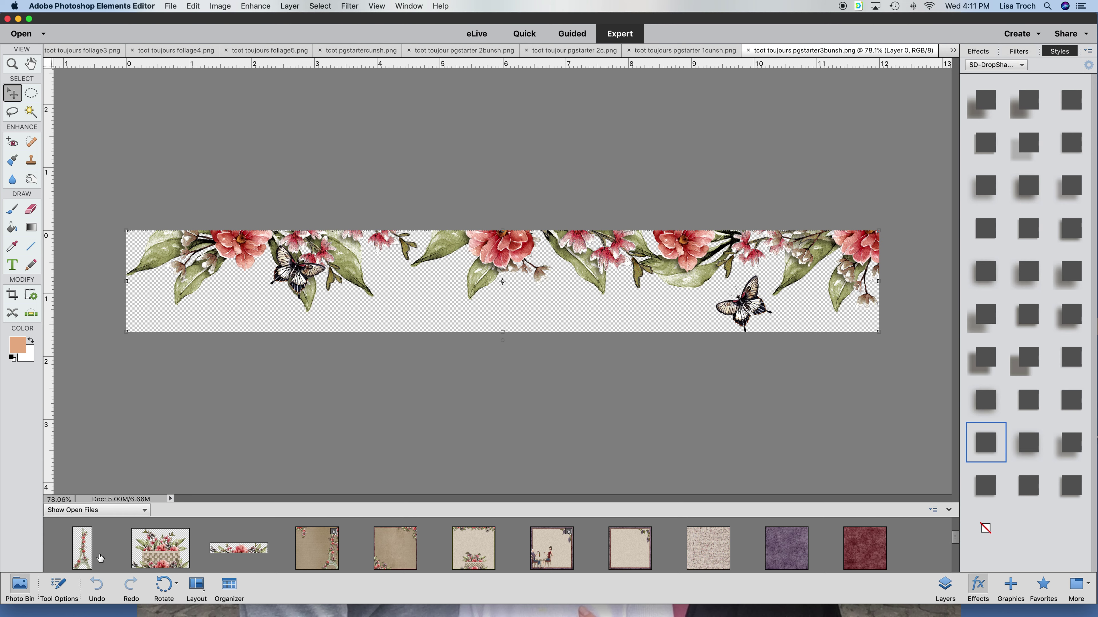
{"action": "left_click", "coordinate": [165, 557]}
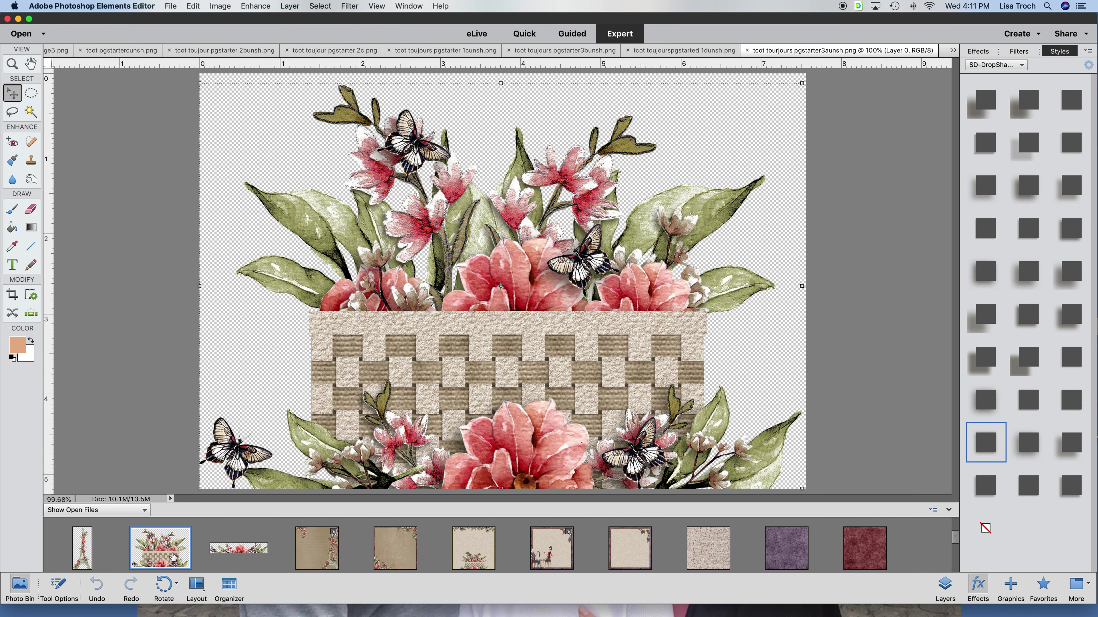
{"action": "left_click", "coordinate": [234, 552]}
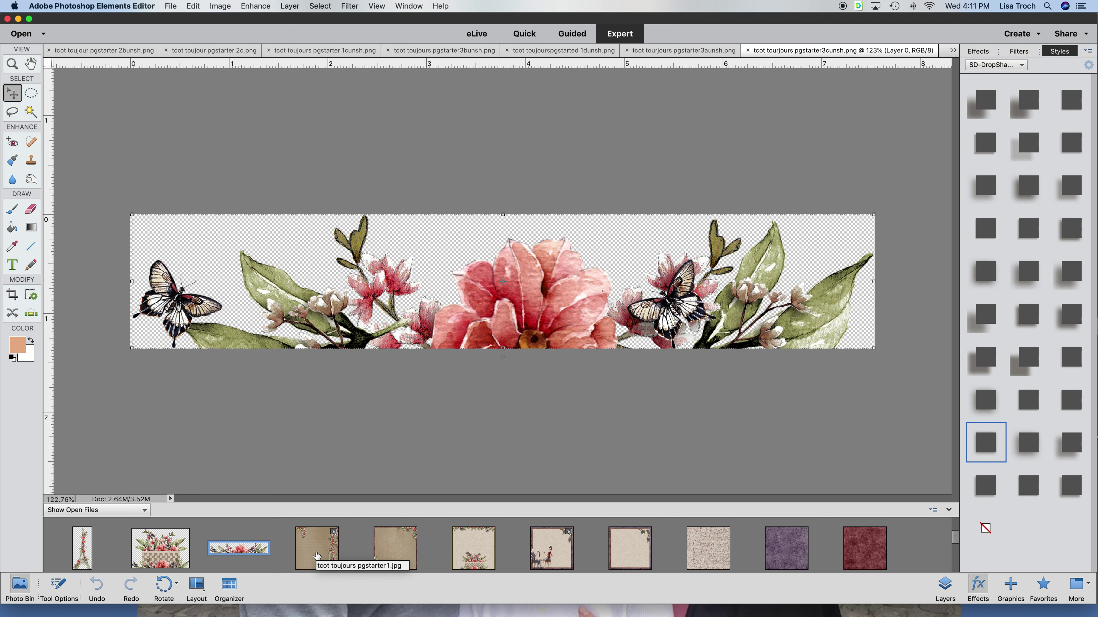
Display the pgstarter1, pgstarter2, pgstarter3, pgstarter4 and pgstarter4b page papers one after another.
{"action": "left_click", "coordinate": [317, 556]}
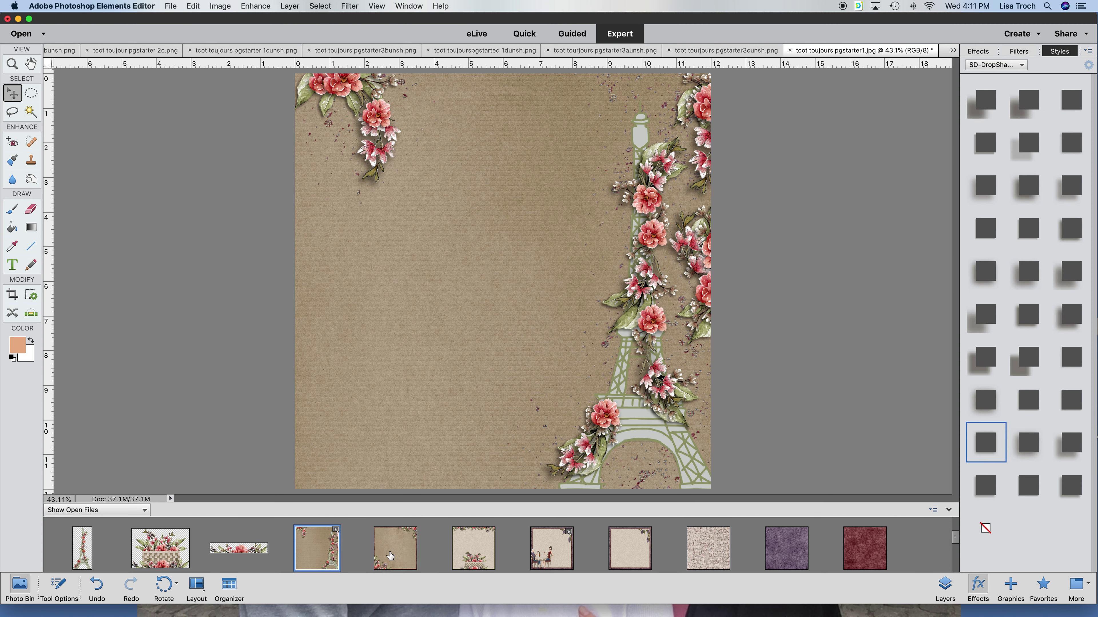
{"action": "left_click", "coordinate": [391, 556]}
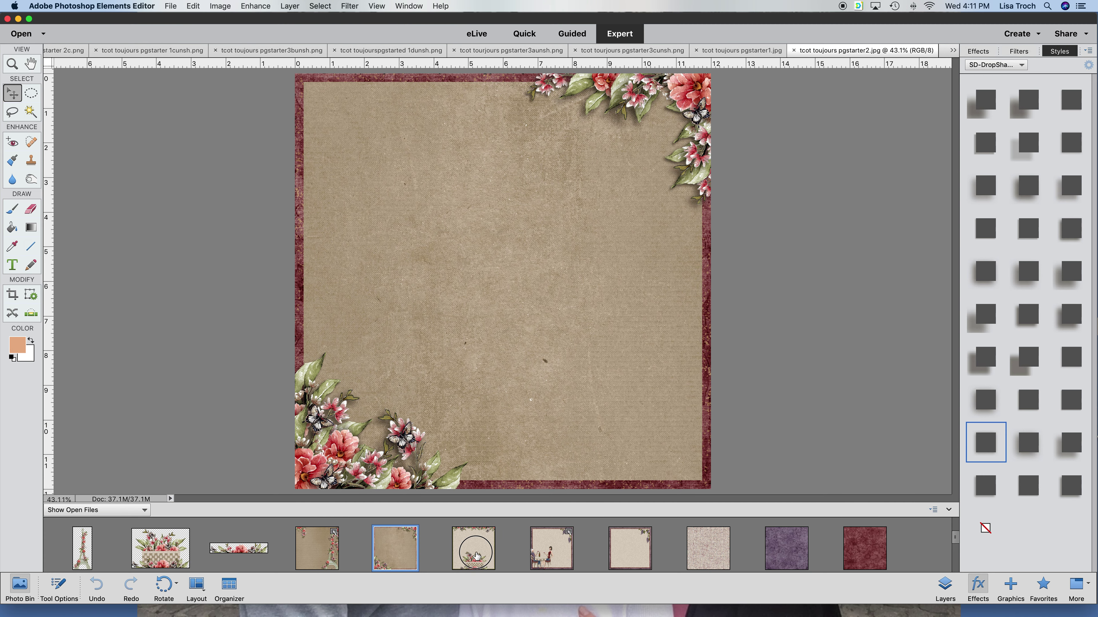
{"action": "left_click", "coordinate": [474, 557]}
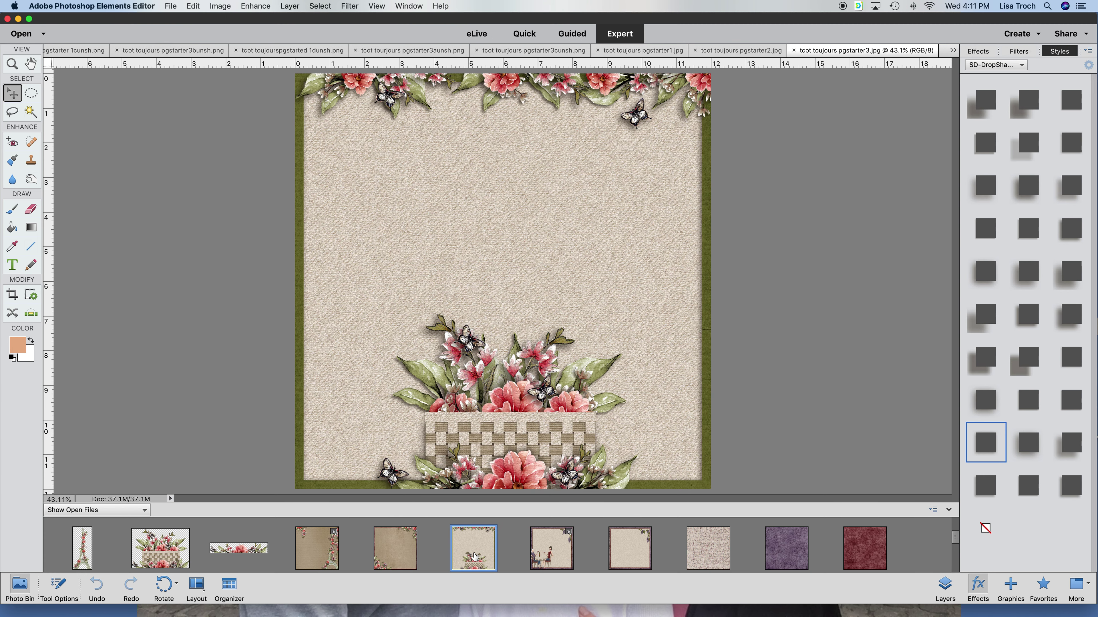
{"action": "left_click", "coordinate": [554, 559]}
{"action": "left_click", "coordinate": [627, 557]}
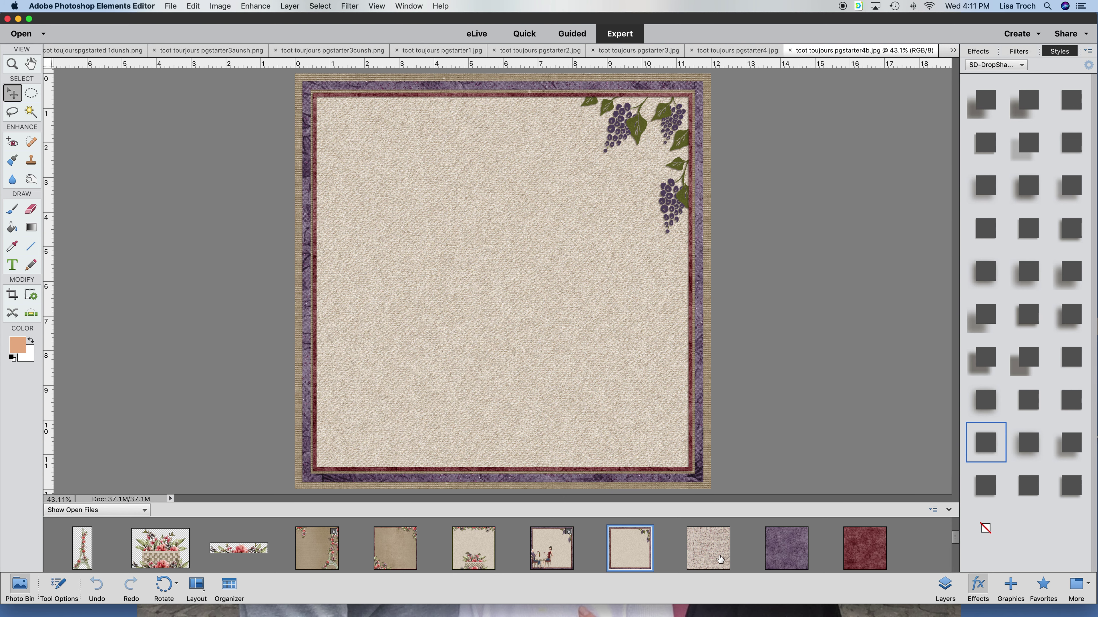
{"action": "scroll", "coordinate": [720, 559], "scroll_direction": "down", "scroll_amount": 5}
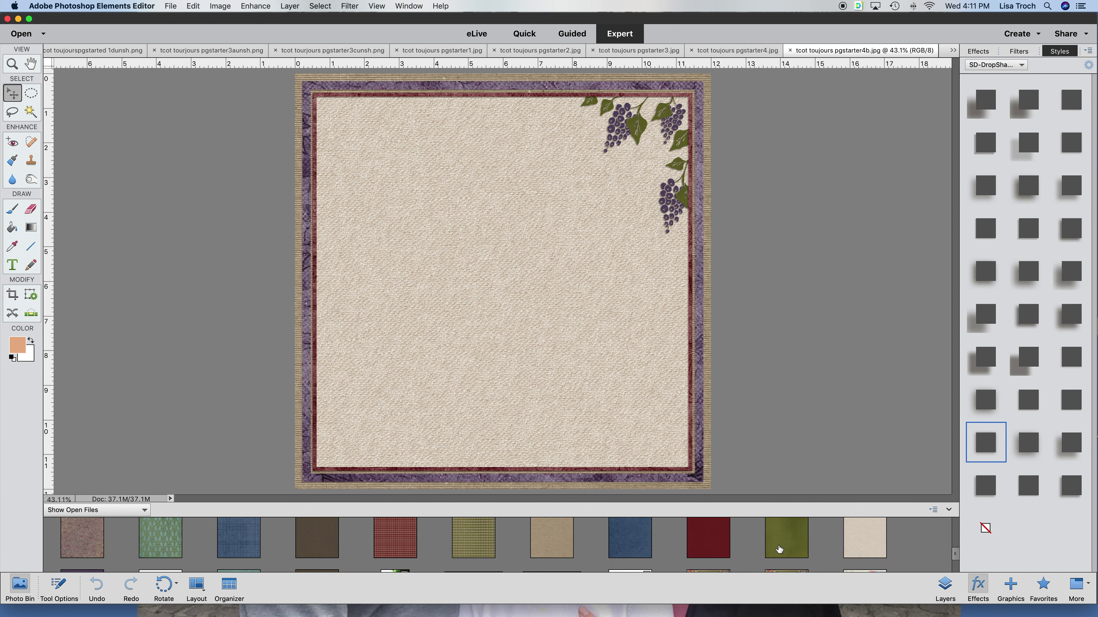
Open the finished pgstarter1 copy layout with the two green-matted village street photos.
{"action": "scroll", "coordinate": [778, 549], "scroll_direction": "down", "scroll_amount": 3}
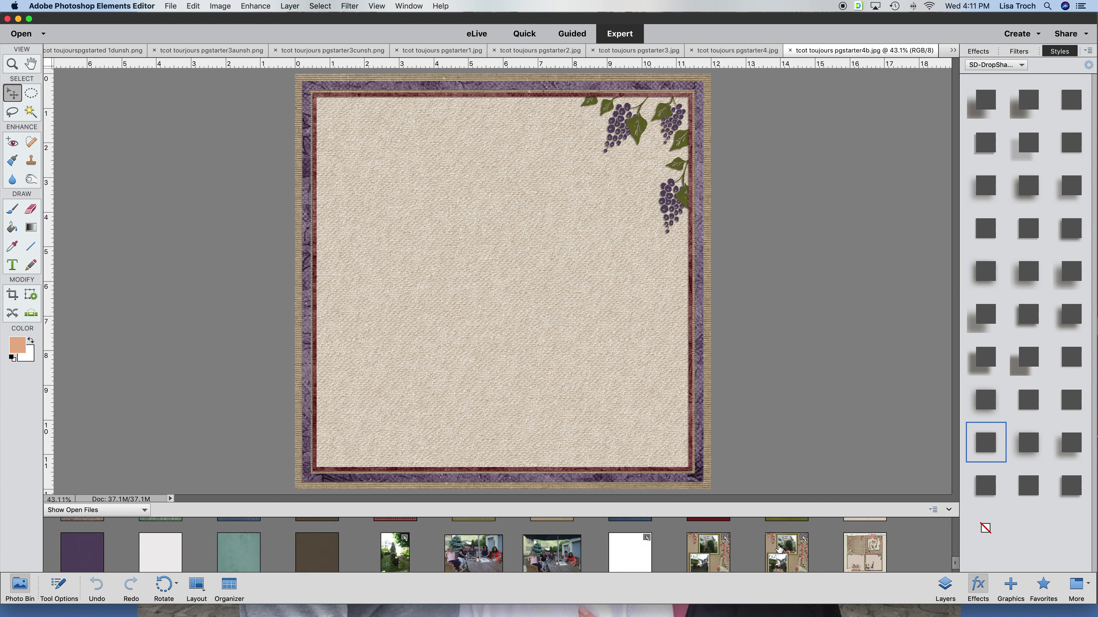
{"action": "scroll", "coordinate": [778, 549], "scroll_direction": "down", "scroll_amount": 1}
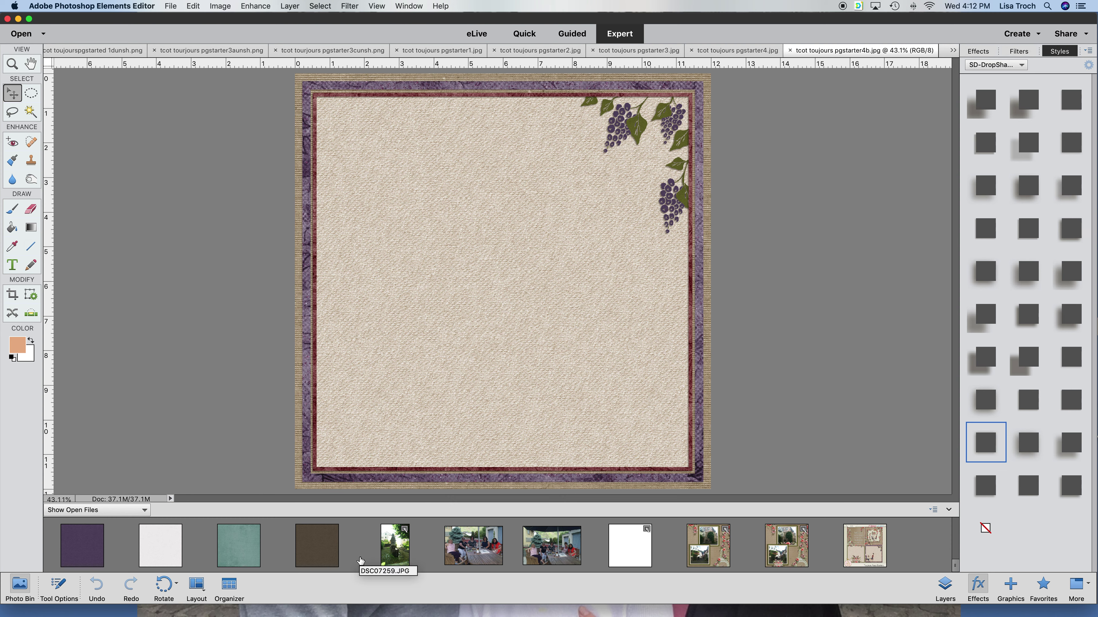
{"action": "scroll", "coordinate": [361, 561], "scroll_direction": "up", "scroll_amount": 1}
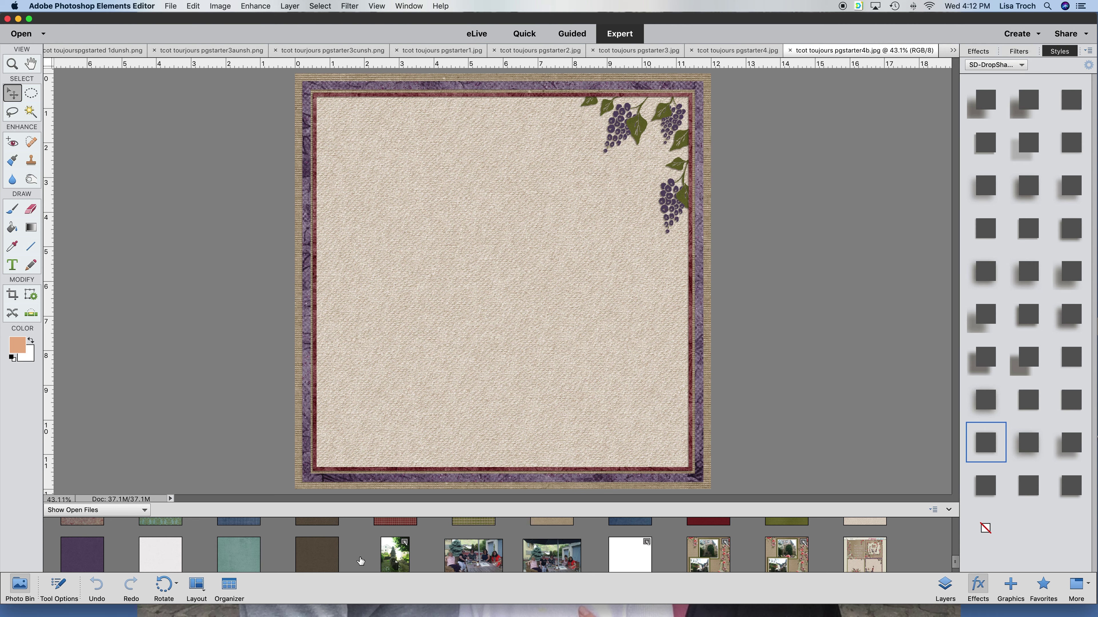
{"action": "scroll", "coordinate": [361, 561], "scroll_direction": "up", "scroll_amount": 2}
{"action": "scroll", "coordinate": [361, 561], "scroll_direction": "down", "scroll_amount": 3}
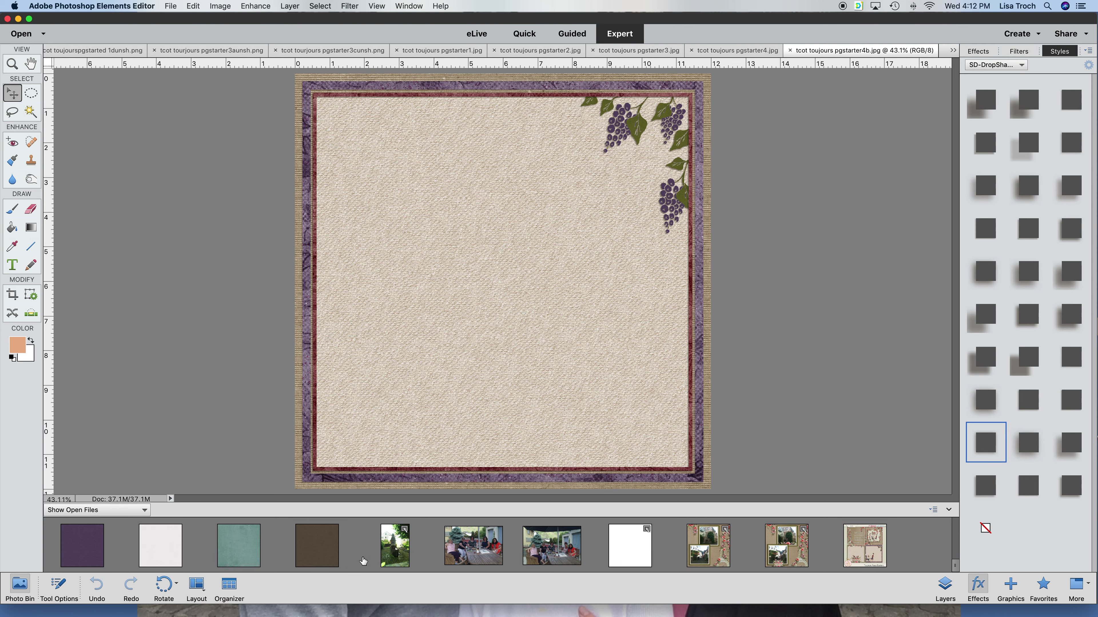
{"action": "left_click", "coordinate": [707, 555]}
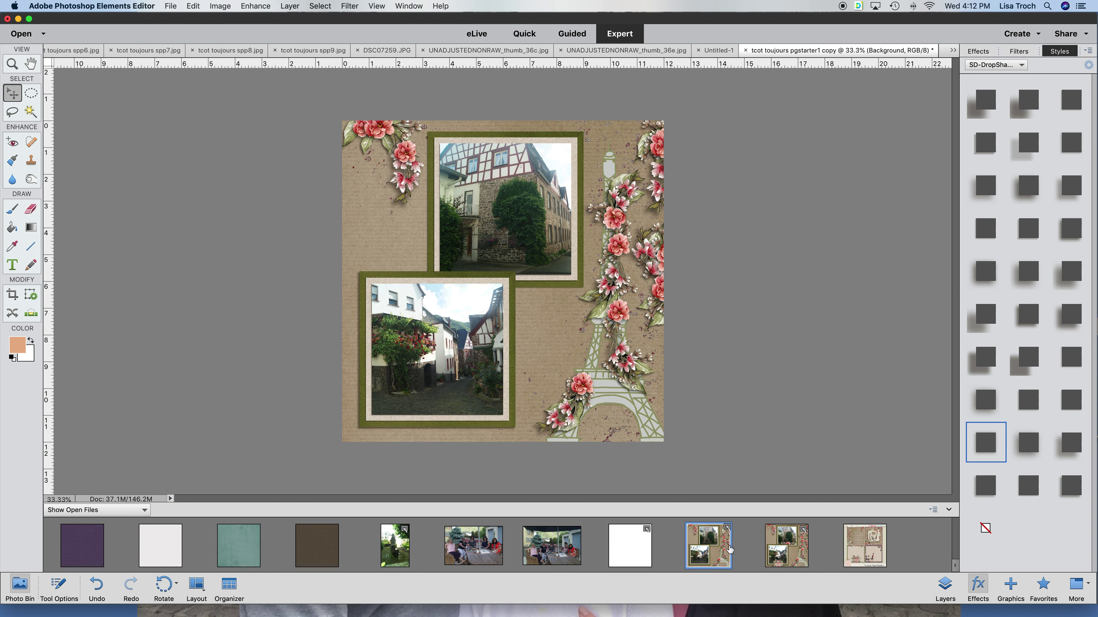
View the pgstarter1 copy 2 layout, then return to the bare original pgstarter1 page.
{"action": "left_click", "coordinate": [787, 551]}
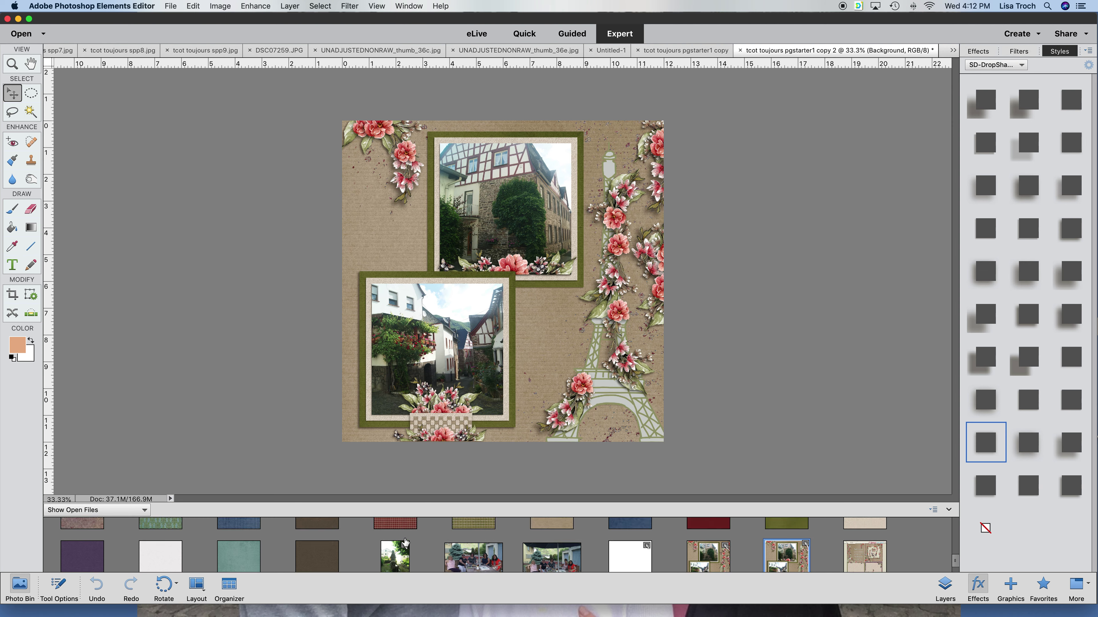
{"action": "scroll", "coordinate": [406, 540], "scroll_direction": "up", "scroll_amount": 1}
{"action": "scroll", "coordinate": [726, 552], "scroll_direction": "up", "scroll_amount": 3}
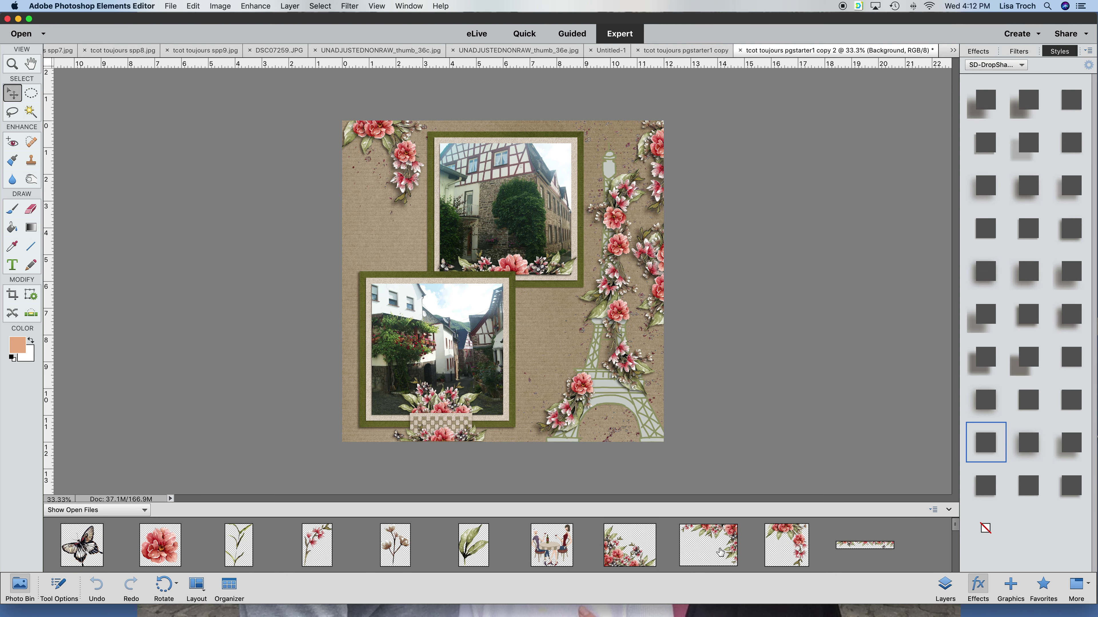
{"action": "scroll", "coordinate": [720, 552], "scroll_direction": "down", "scroll_amount": 3}
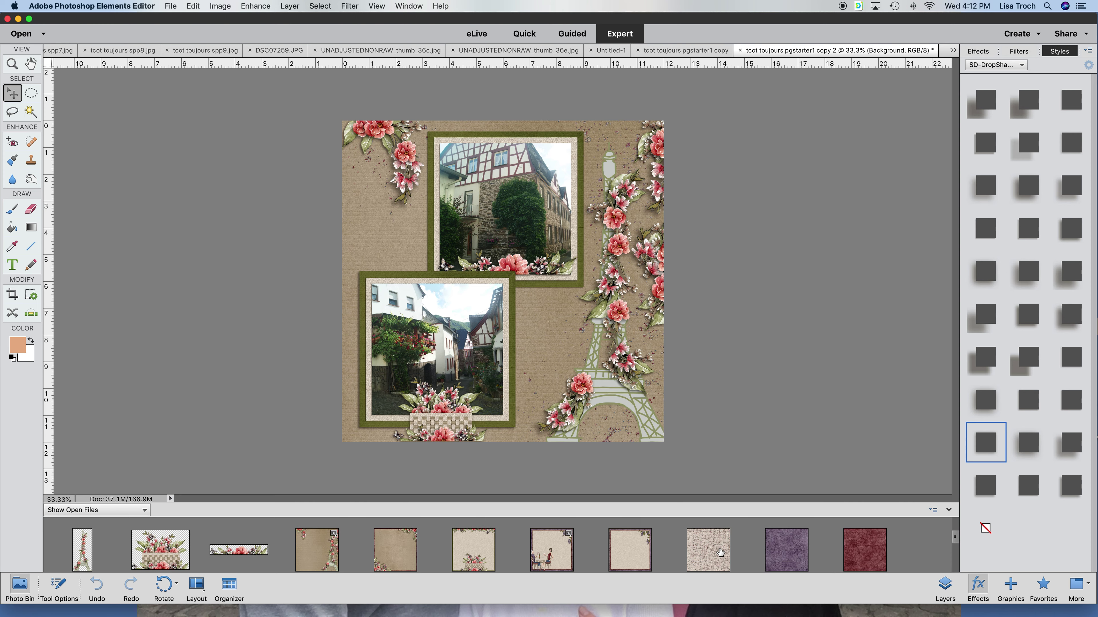
{"action": "scroll", "coordinate": [720, 553], "scroll_direction": "down", "scroll_amount": 1}
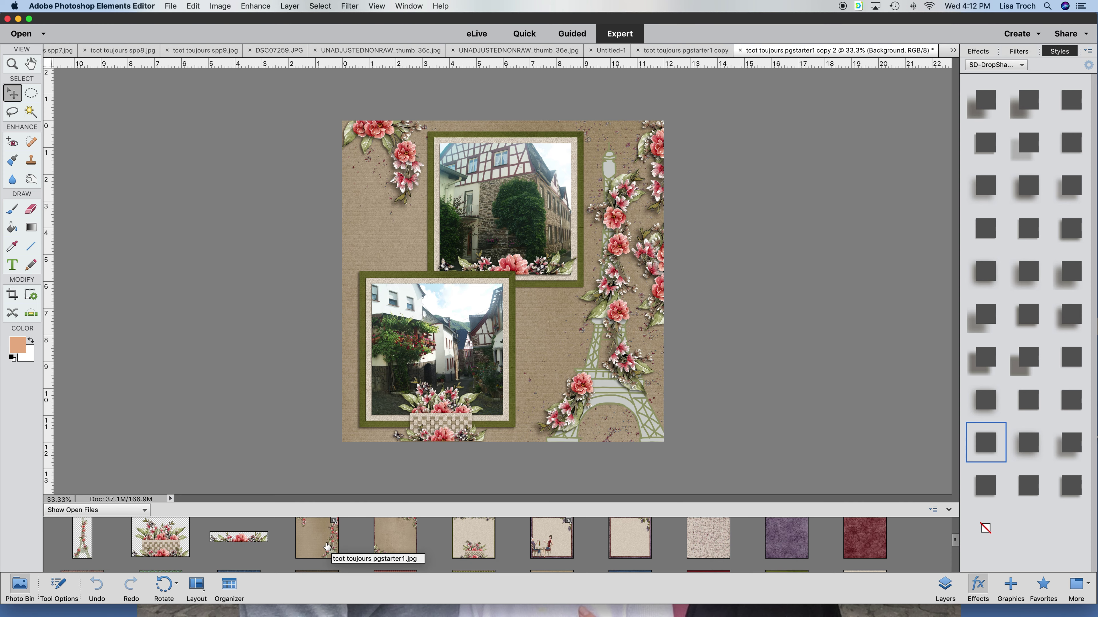
{"action": "left_click", "coordinate": [325, 554]}
Place the dark brown spp9 paper and resize it into a tall mat covering most of the page.
{"action": "scroll", "coordinate": [487, 555], "scroll_direction": "down", "scroll_amount": 2}
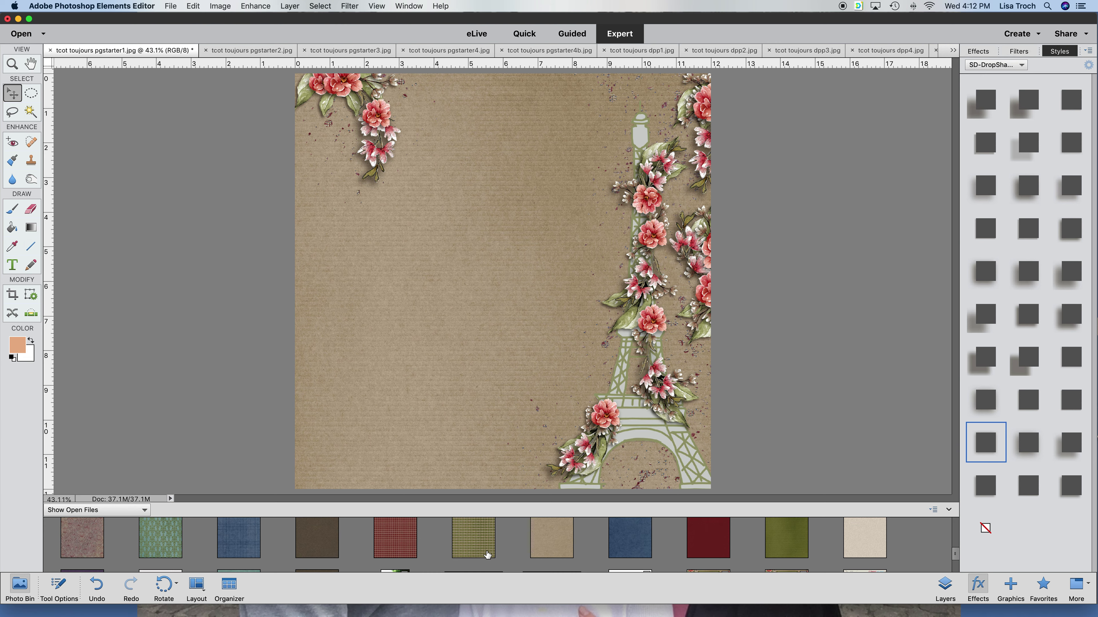
{"action": "left_click_drag", "start_coordinate": [320, 547], "coordinate": [471, 313]}
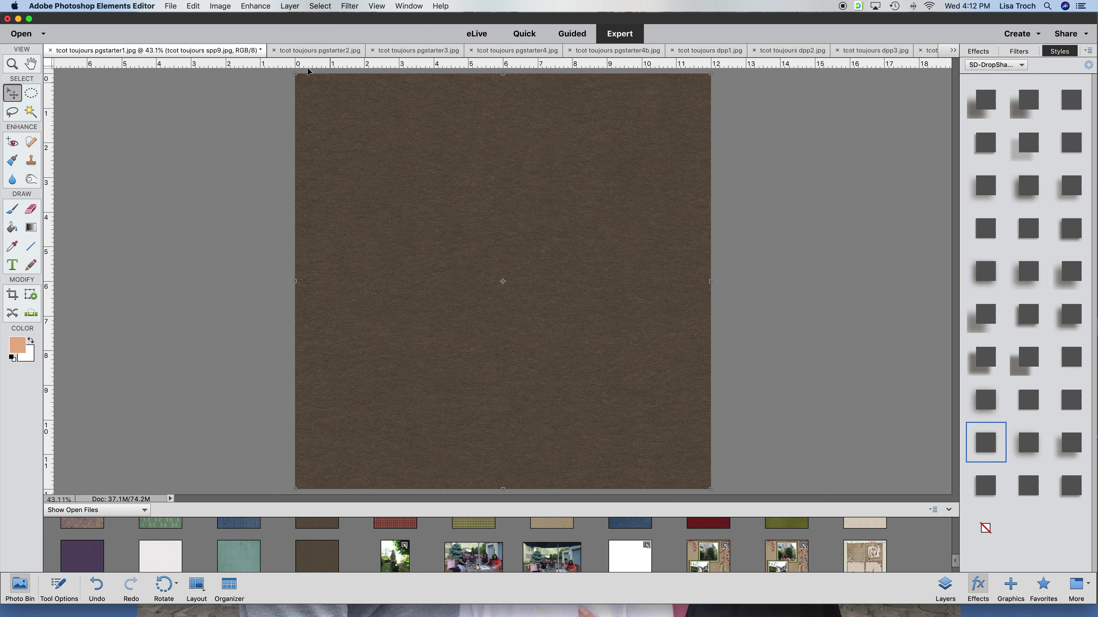
{"action": "left_click_drag", "start_coordinate": [295, 74], "coordinate": [458, 237]}
{"action": "left_click_drag", "start_coordinate": [578, 270], "coordinate": [446, 134]}
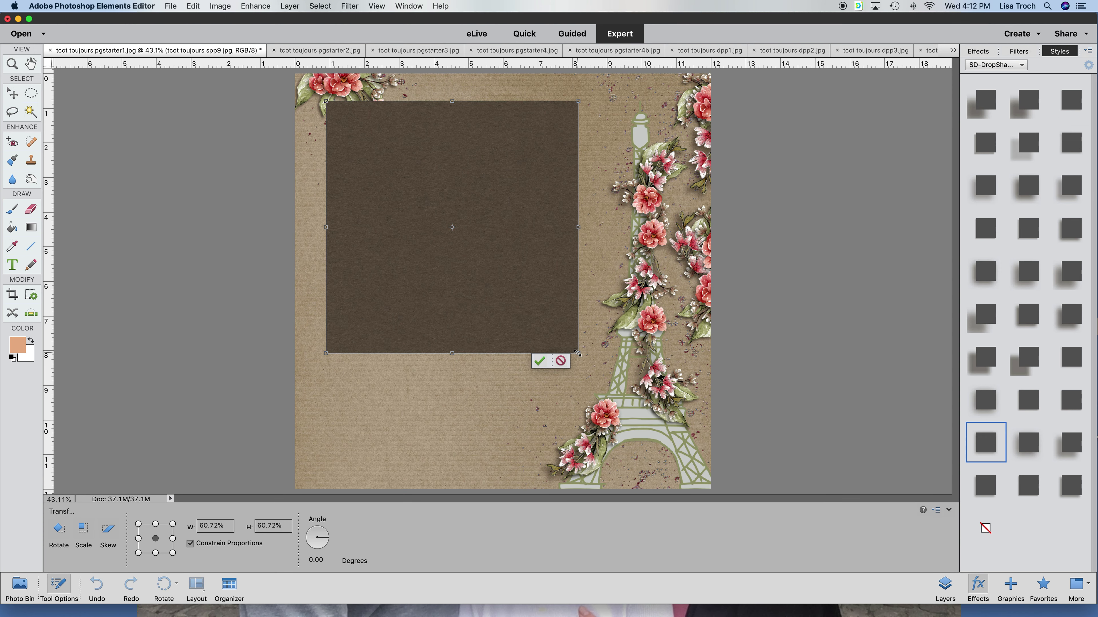
{"action": "left_click_drag", "start_coordinate": [578, 353], "coordinate": [646, 420]}
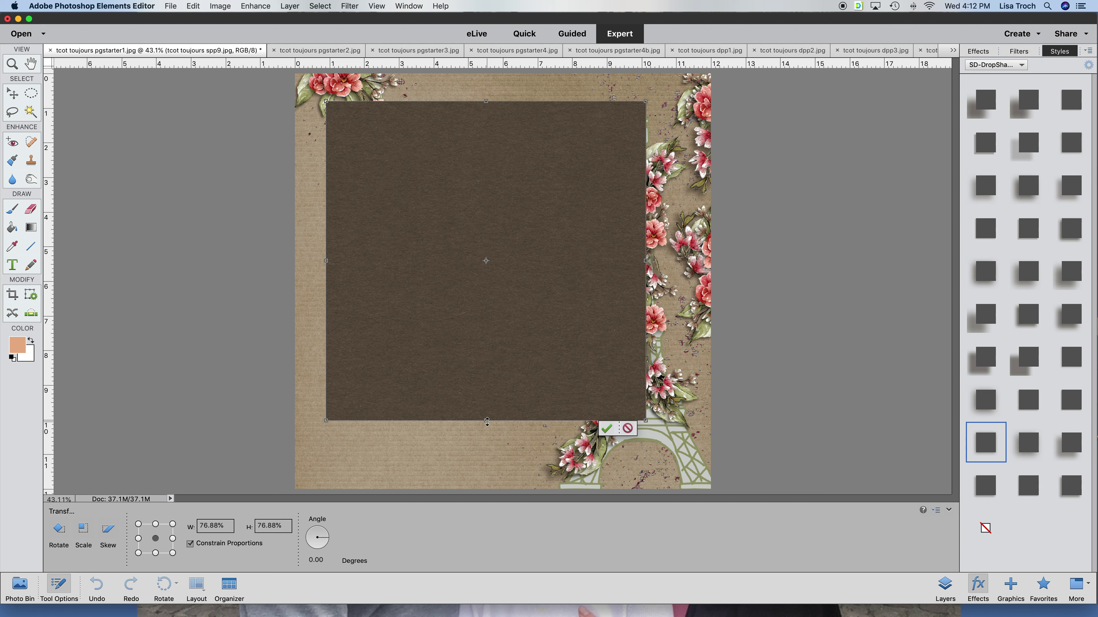
{"action": "left_click_drag", "start_coordinate": [486, 421], "coordinate": [489, 467]}
{"action": "left_click_drag", "start_coordinate": [645, 283], "coordinate": [610, 286]}
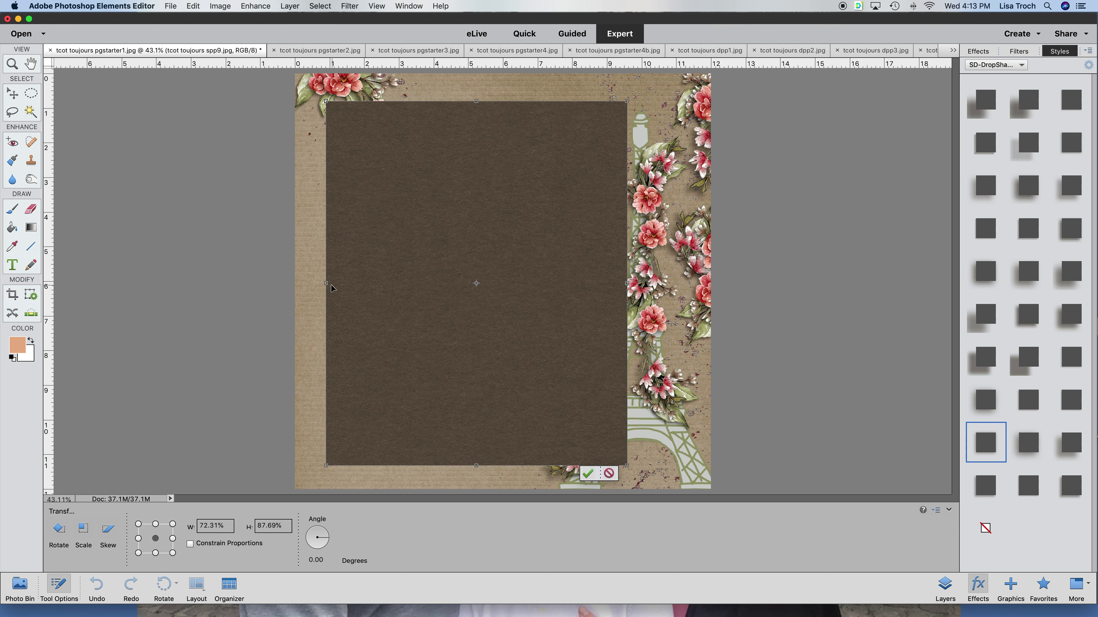
{"action": "left_click_drag", "start_coordinate": [329, 285], "coordinate": [345, 287]}
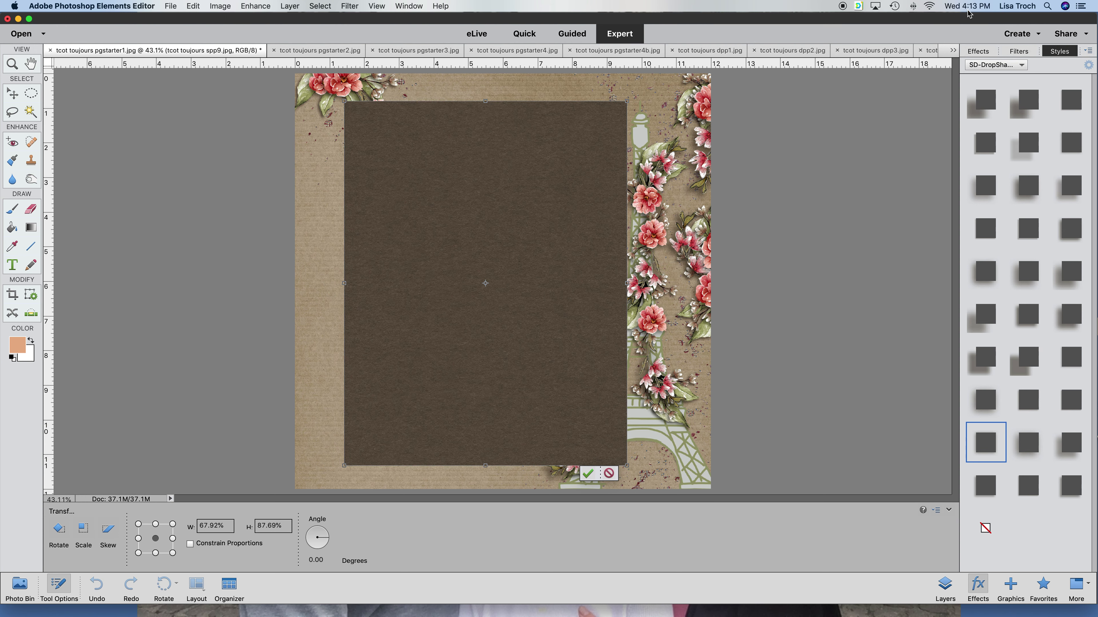
{"action": "left_click", "coordinate": [587, 474]}
{"action": "left_click", "coordinate": [19, 587]}
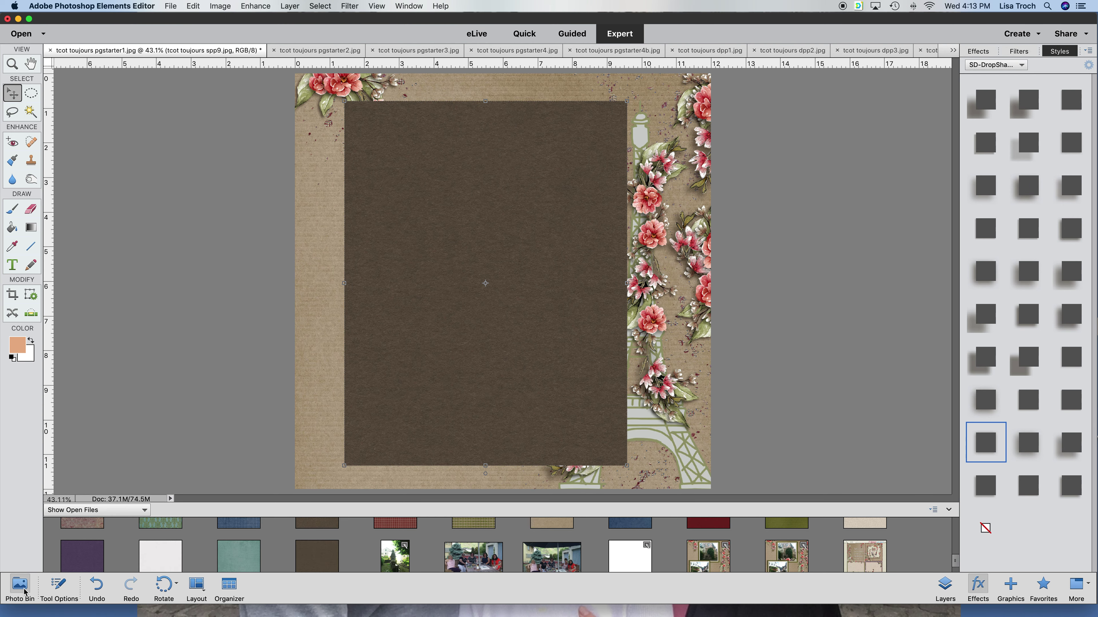
Add the white Untitled-1 layer and fit it just inside the brown mat, leaving a thin border.
{"action": "left_click_drag", "start_coordinate": [620, 551], "coordinate": [493, 328]}
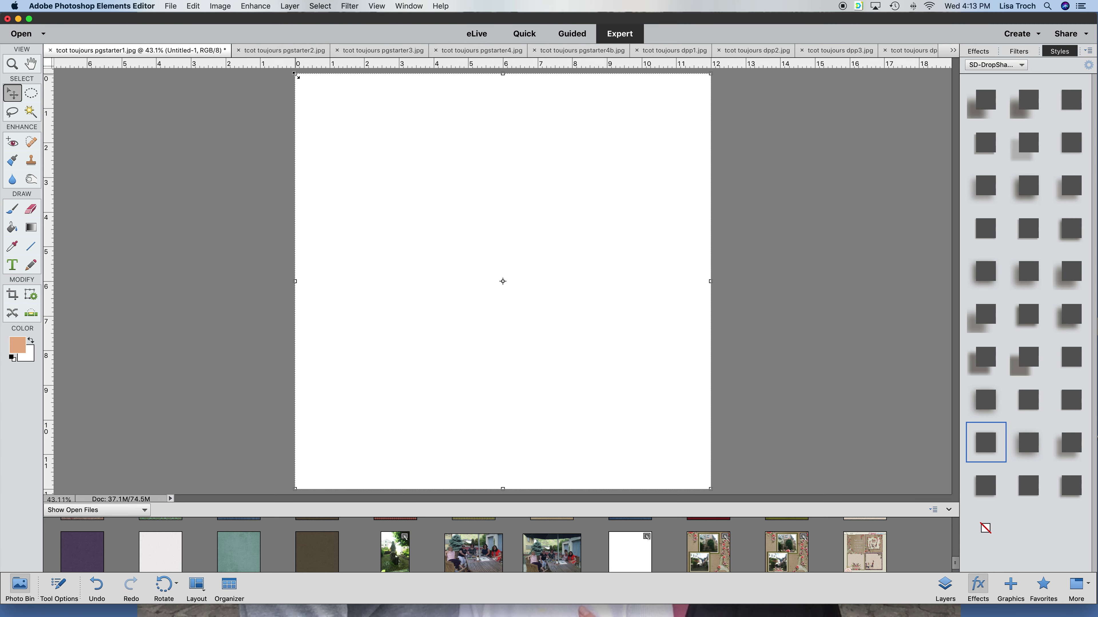
{"action": "key", "text": "super+t"}
{"action": "mouse_move", "coordinate": [371, 145]}
{"action": "left_mouse_down"}
{"action": "mouse_move", "coordinate": [439, 210]}
{"action": "mouse_move", "coordinate": [407, 199]}
{"action": "mouse_move", "coordinate": [379, 129]}
{"action": "left_mouse_up"}
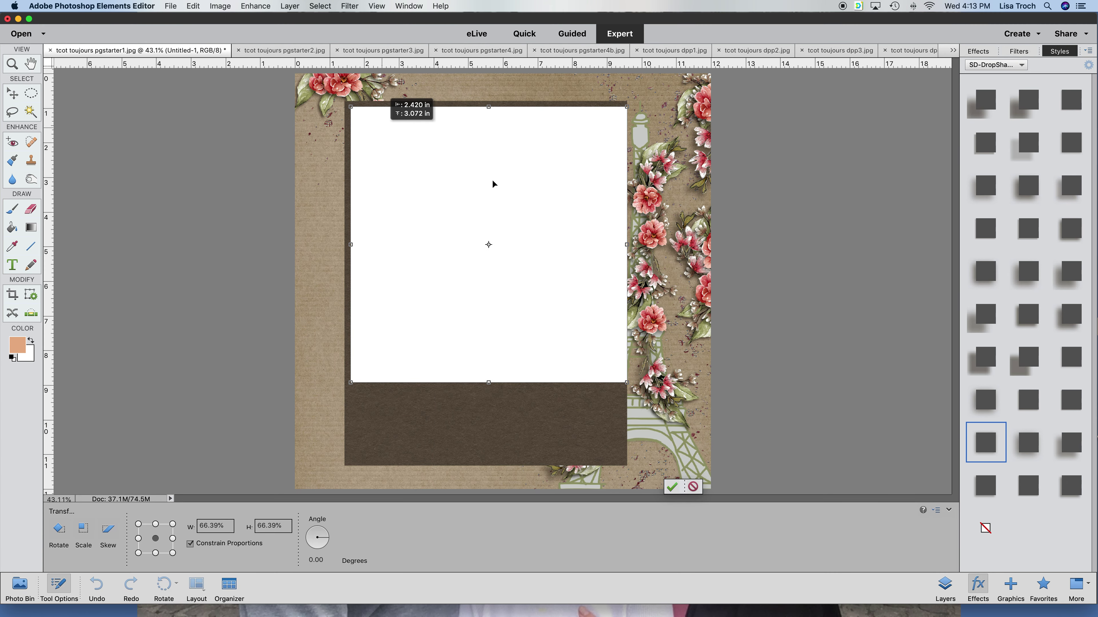
{"action": "left_click_drag", "start_coordinate": [626, 244], "coordinate": [620, 244]}
{"action": "left_click_drag", "start_coordinate": [485, 382], "coordinate": [487, 458]}
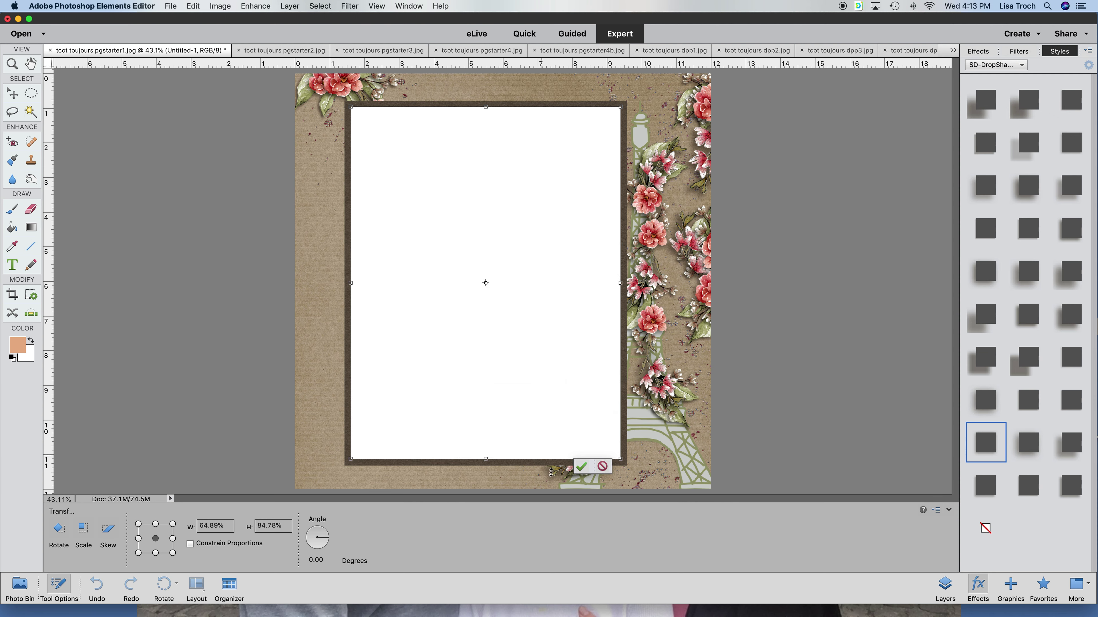
{"action": "left_click", "coordinate": [581, 468]}
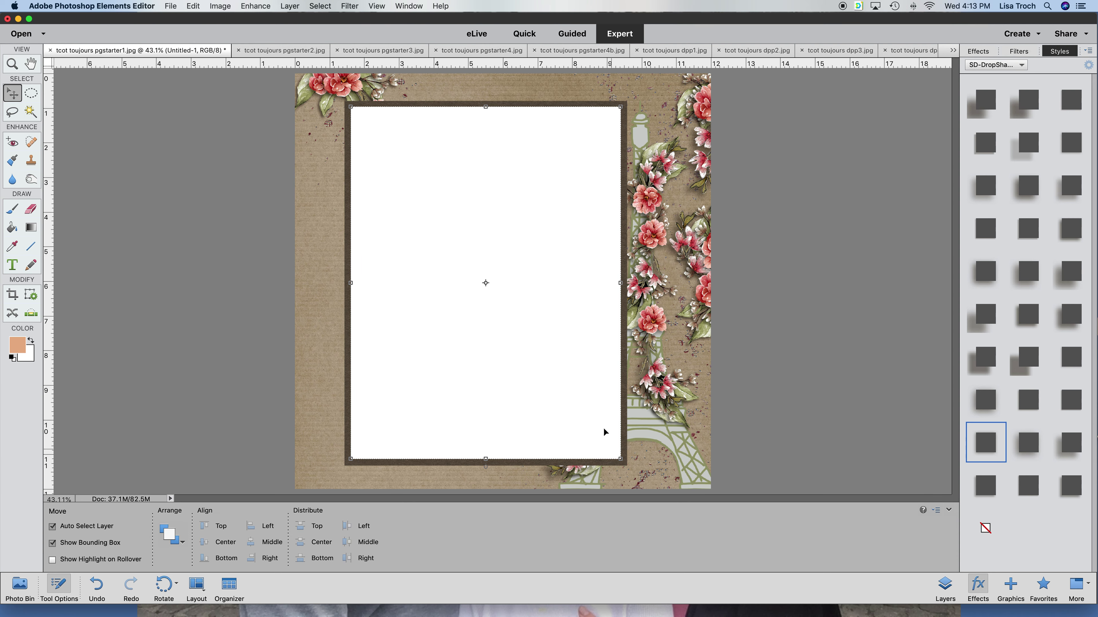
{"action": "left_click", "coordinate": [14, 586]}
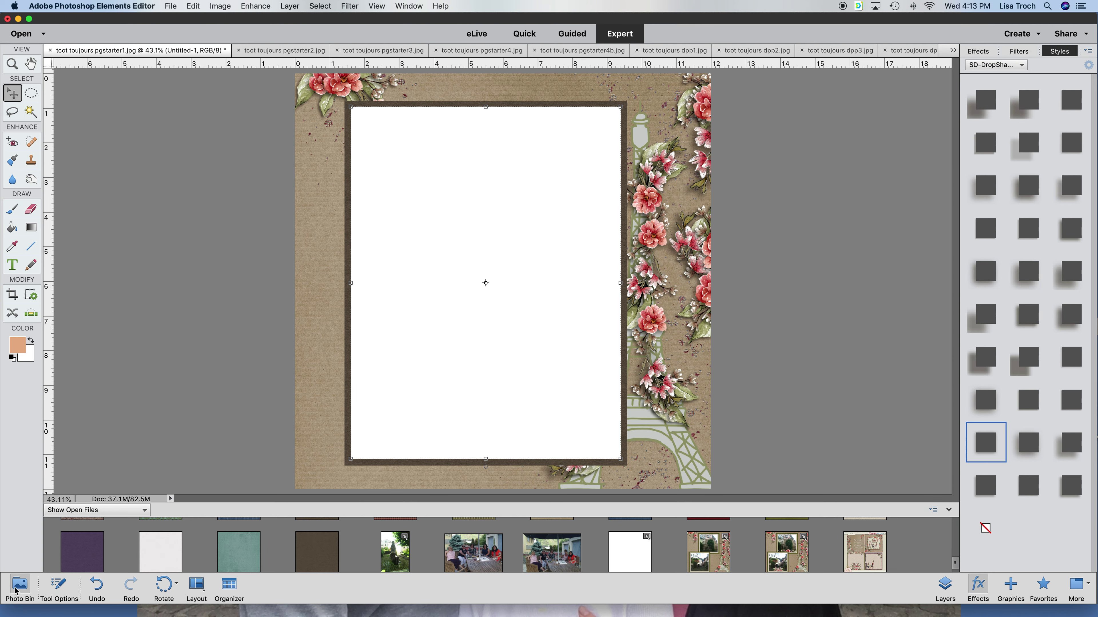
Place the fountain garden photo, clip it to the white layer, and shift it slightly left.
{"action": "left_click_drag", "start_coordinate": [397, 556], "coordinate": [476, 437]}
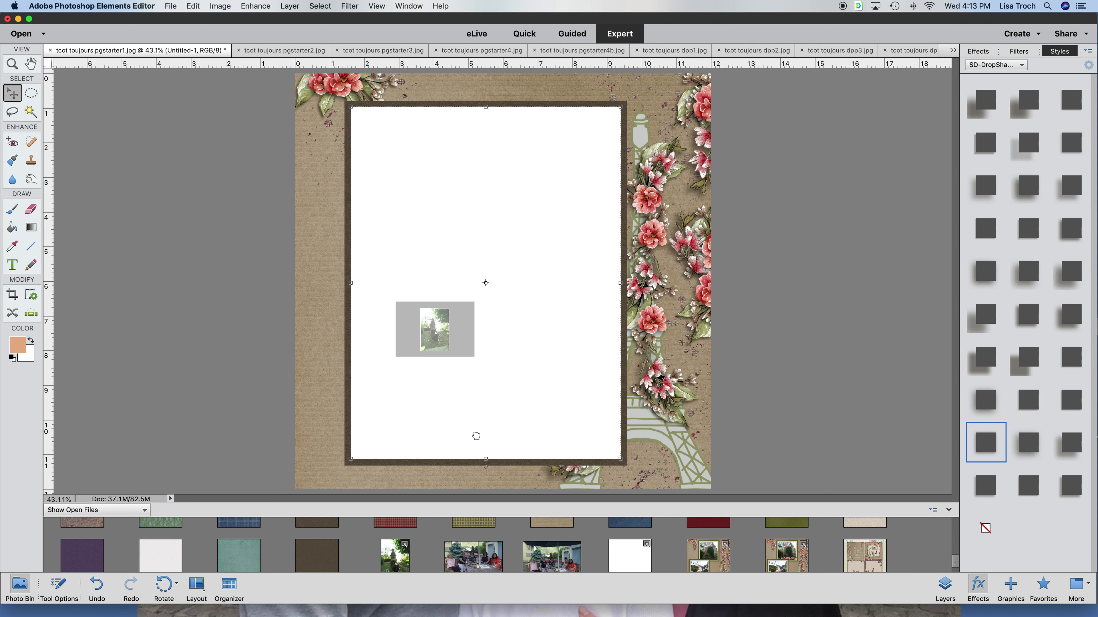
{"action": "left_click", "coordinate": [945, 587]}
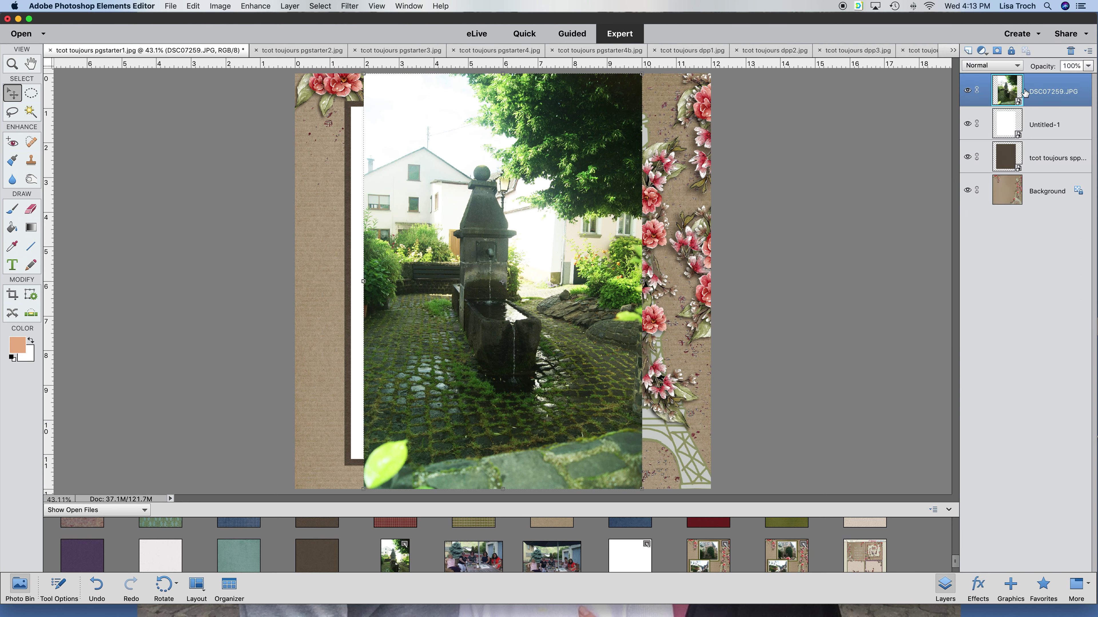
{"action": "right_click", "coordinate": [1042, 98]}
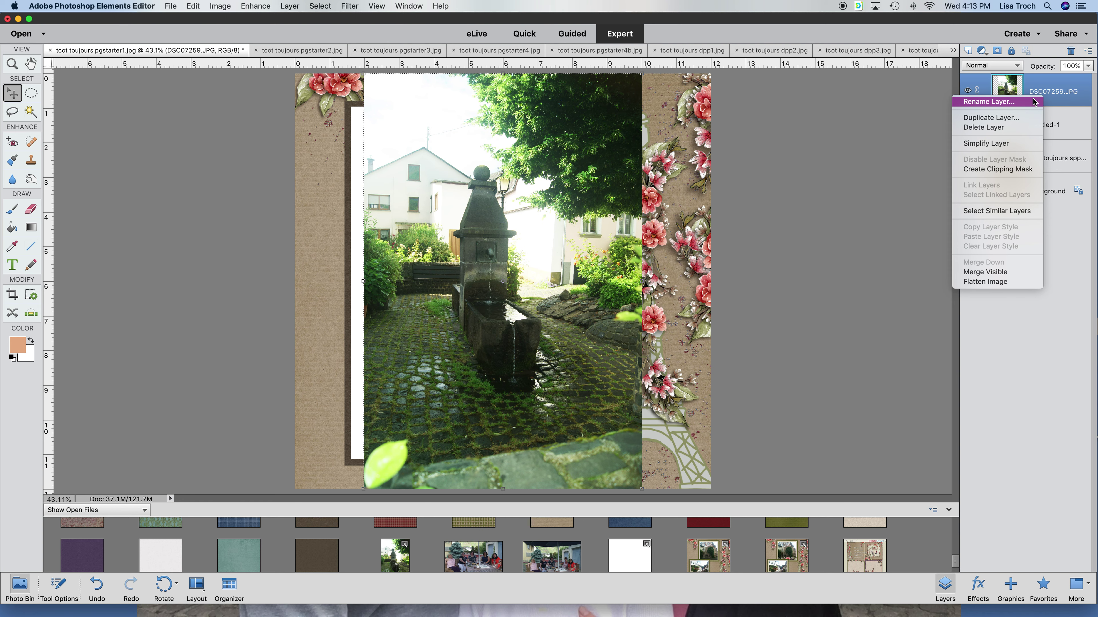
{"action": "left_click", "coordinate": [1015, 170]}
{"action": "left_click_drag", "start_coordinate": [524, 213], "coordinate": [512, 216]}
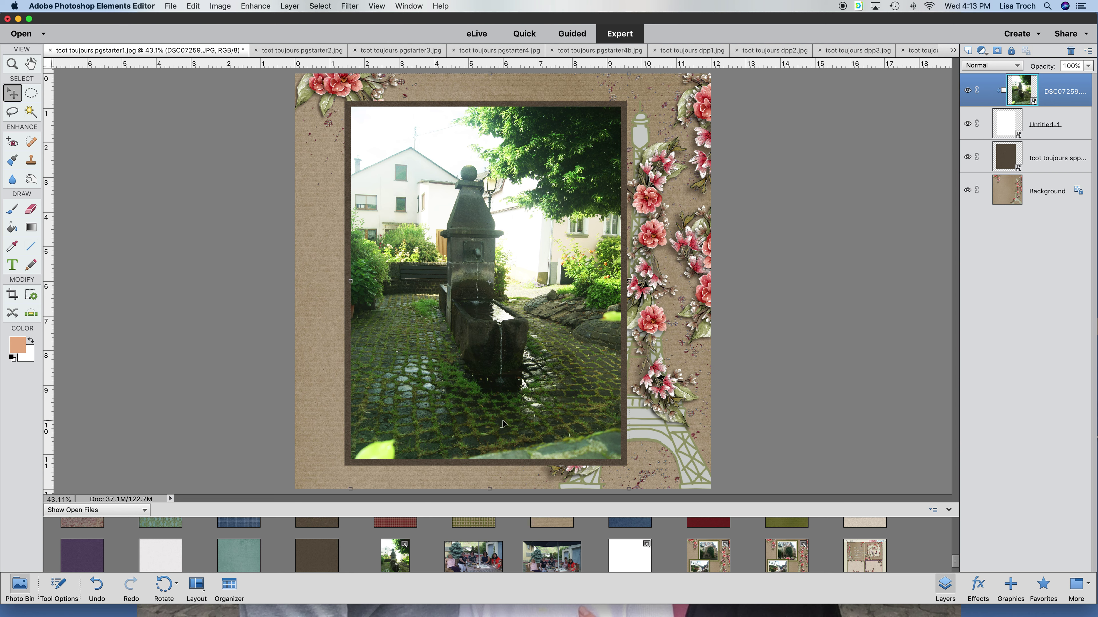
{"action": "scroll", "coordinate": [591, 555], "scroll_direction": "down", "scroll_amount": 1}
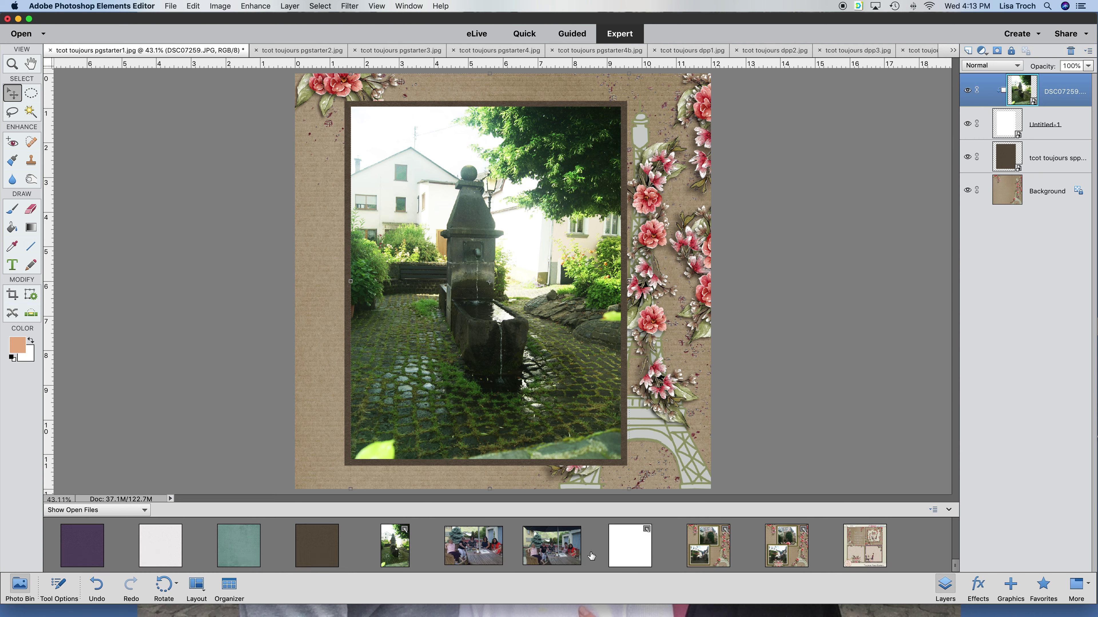
Add the corner flower cluster at the photo's top-left corner.
{"action": "scroll", "coordinate": [591, 556], "scroll_direction": "up", "scroll_amount": 3}
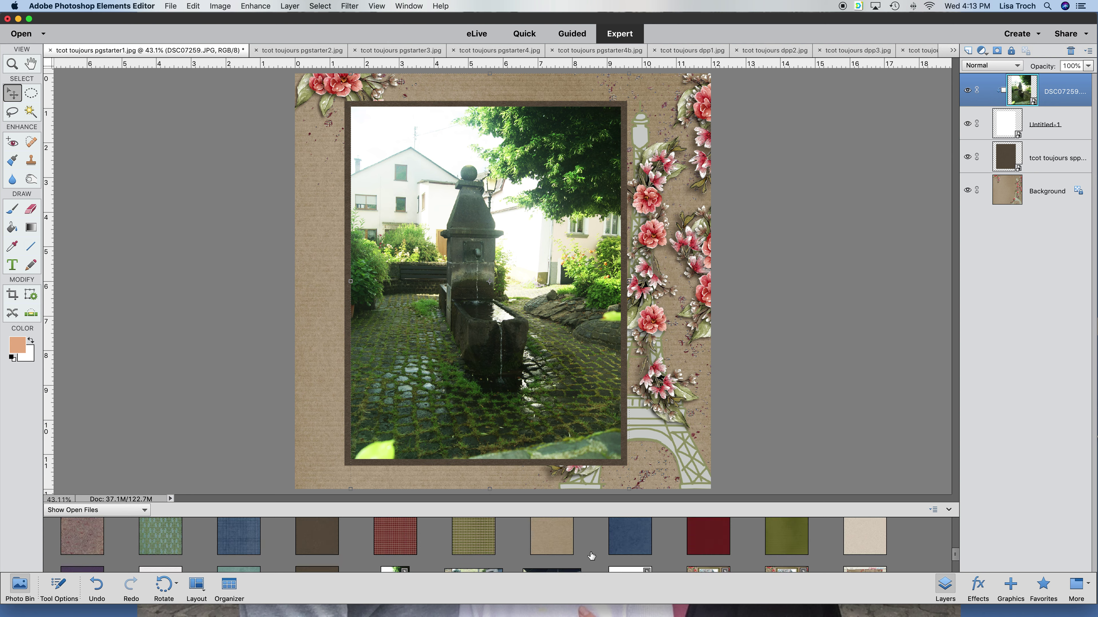
{"action": "scroll", "coordinate": [591, 556], "scroll_direction": "up", "scroll_amount": 2}
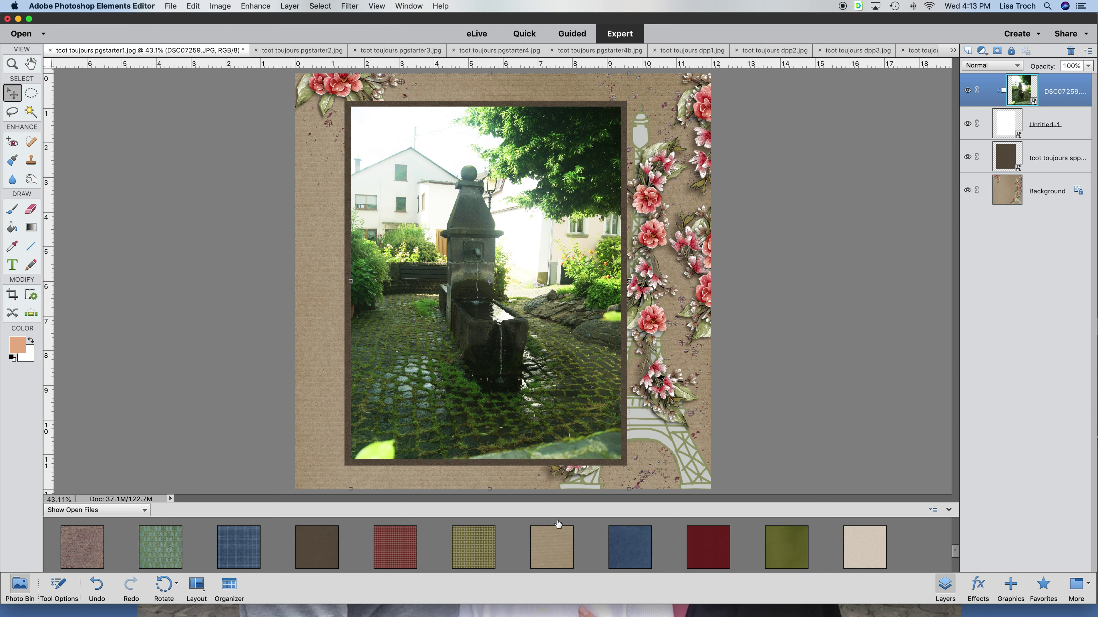
{"action": "scroll", "coordinate": [531, 538], "scroll_direction": "up", "scroll_amount": 2}
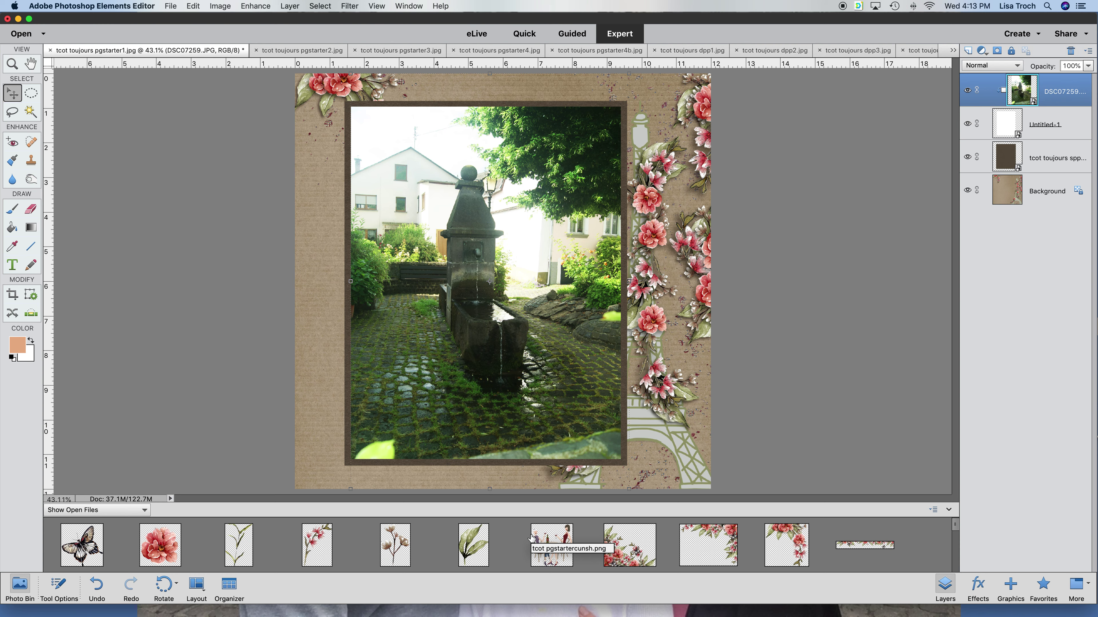
{"action": "left_click_drag", "start_coordinate": [777, 542], "coordinate": [414, 209]}
{"action": "left_click_drag", "start_coordinate": [523, 234], "coordinate": [339, 88]}
{"action": "key", "text": "Right"}
{"action": "key", "text": "Right"}
{"action": "key", "text": "Right"}
{"action": "key", "text": "Right"}
{"action": "key", "text": "Right"}
{"action": "key", "text": "Right"}
{"action": "key", "text": "Right"}
{"action": "key", "text": "Right"}
{"action": "key", "text": "Right"}
{"action": "key", "text": "Right"}
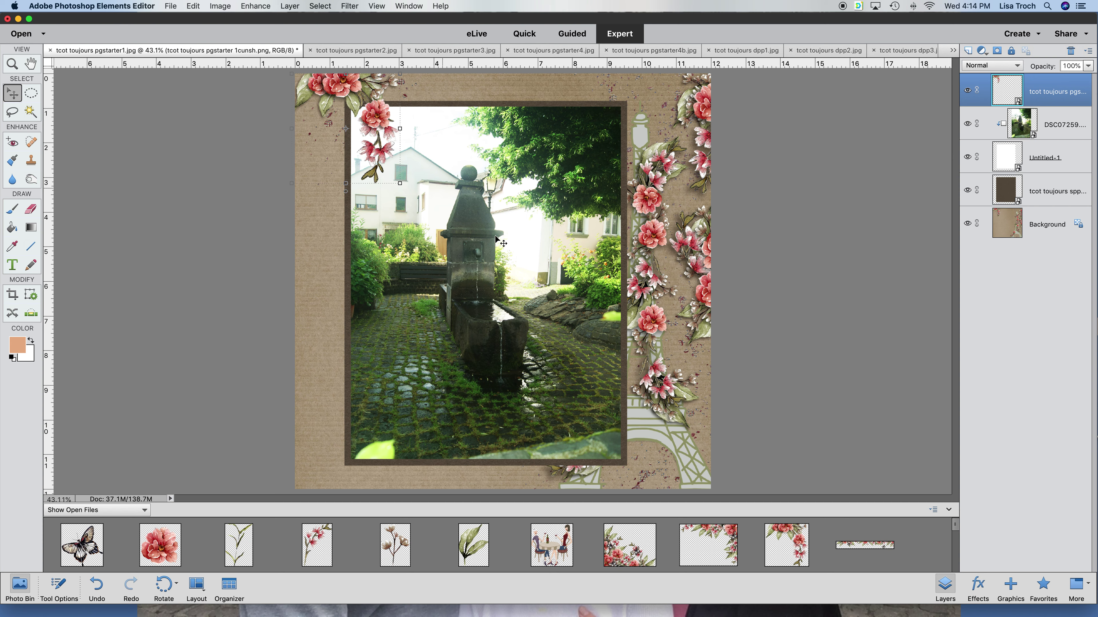
Add the flowering Eiffel tower overlapping the photo's right edge, nudging it into place.
{"action": "scroll", "coordinate": [462, 540], "scroll_direction": "down", "scroll_amount": 3}
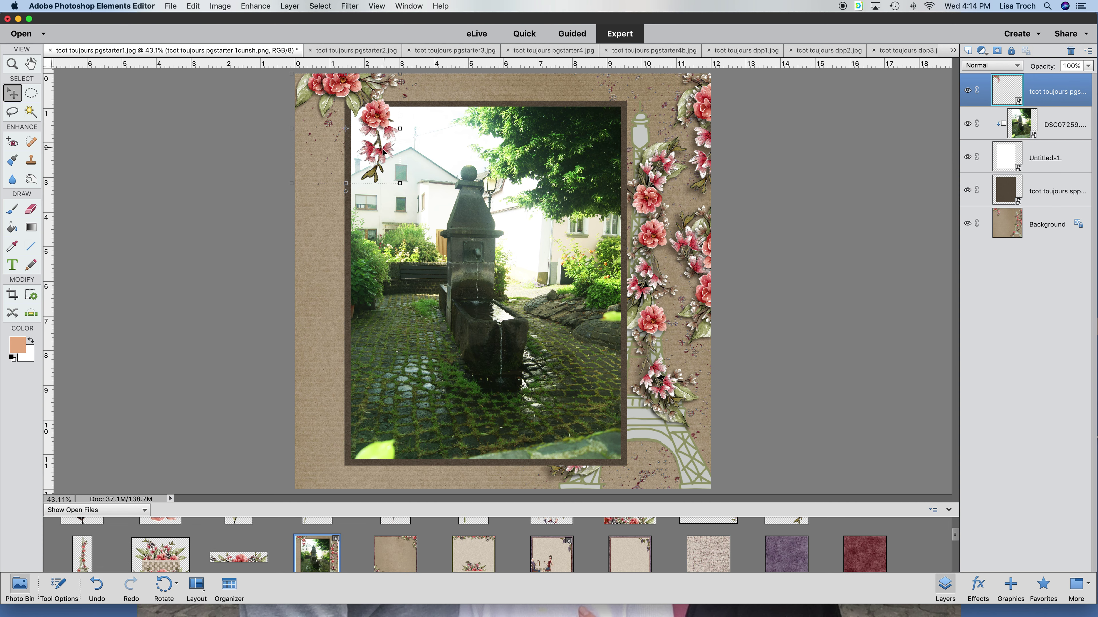
{"action": "scroll", "coordinate": [430, 554], "scroll_direction": "down", "scroll_amount": 1}
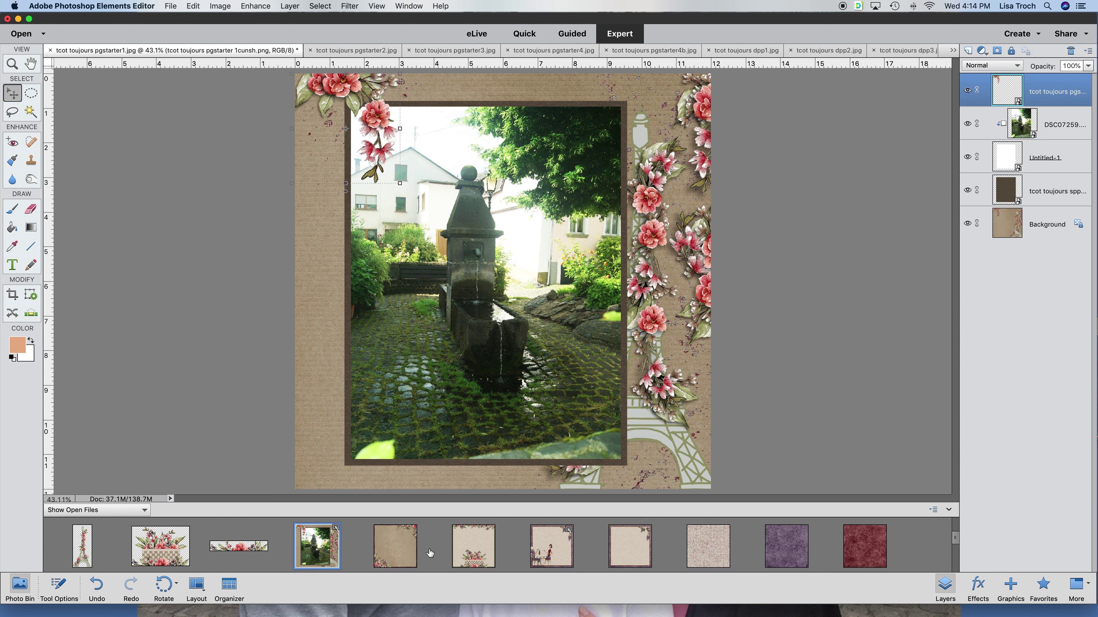
{"action": "left_click_drag", "start_coordinate": [80, 554], "coordinate": [531, 342]}
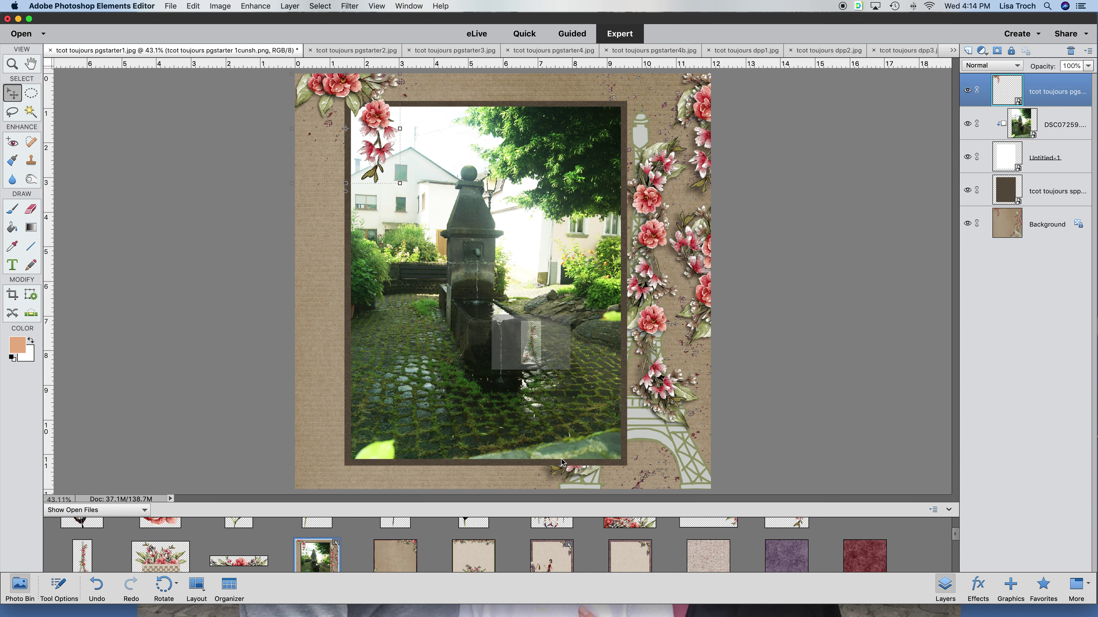
{"action": "left_click_drag", "start_coordinate": [567, 437], "coordinate": [650, 323]}
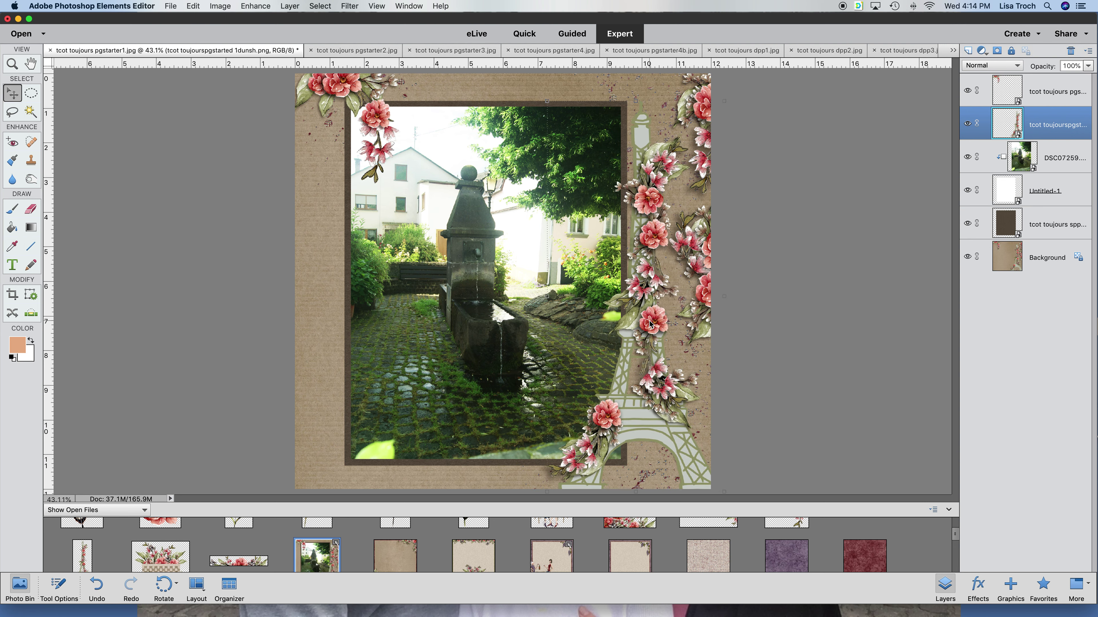
{"action": "key", "text": "Left"}
{"action": "key", "text": "Left"}
{"action": "key", "text": "Left"}
{"action": "key", "text": "Left"}
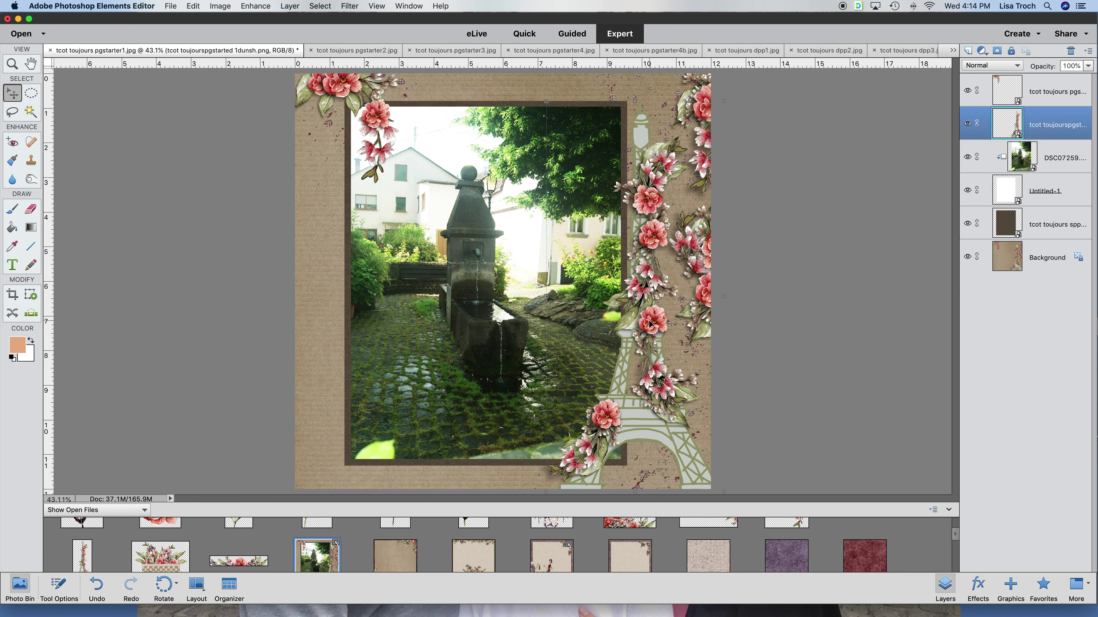
{"action": "key", "text": "Left"}
{"action": "key", "text": "Left"}
{"action": "key", "text": "Left"}
{"action": "key", "text": "Left"}
{"action": "key", "text": "Left"}
{"action": "key", "text": "Left"}
{"action": "key", "text": "Left"}
{"action": "key", "text": "Left"}
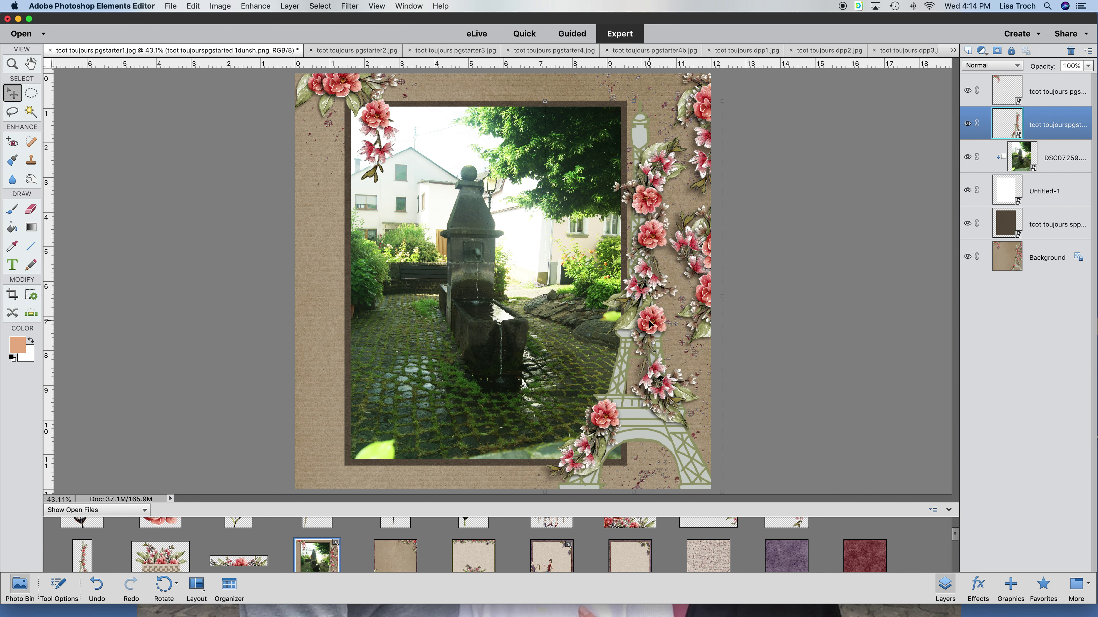
{"action": "key", "text": "Left"}
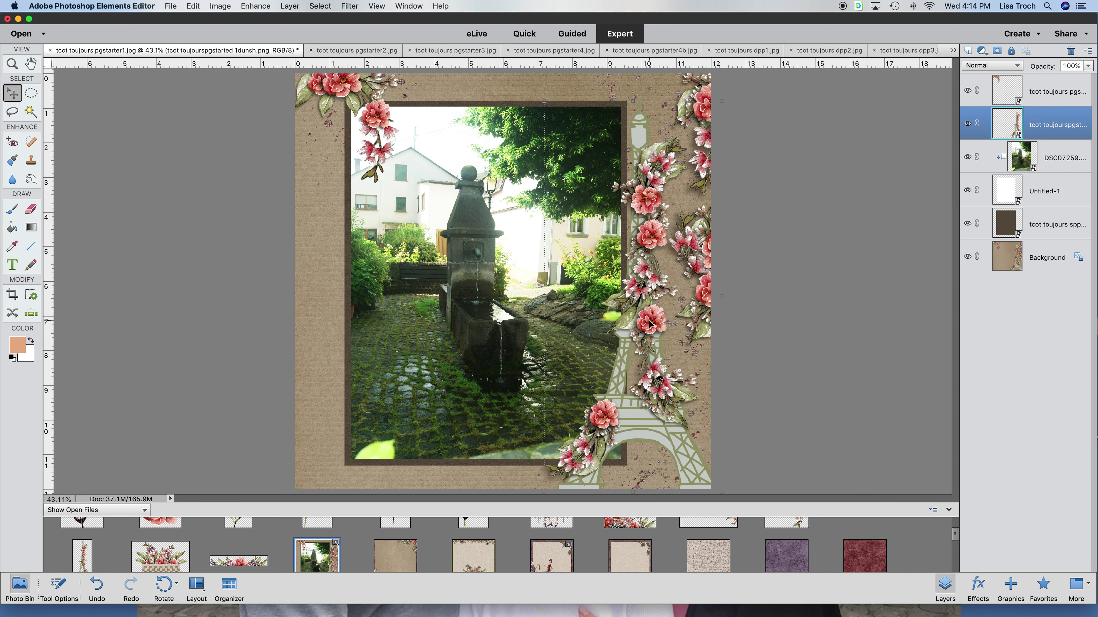
{"action": "key", "text": "Right"}
{"action": "key", "text": "Right"}
{"action": "key", "text": "Right"}
{"action": "key", "text": "Right"}
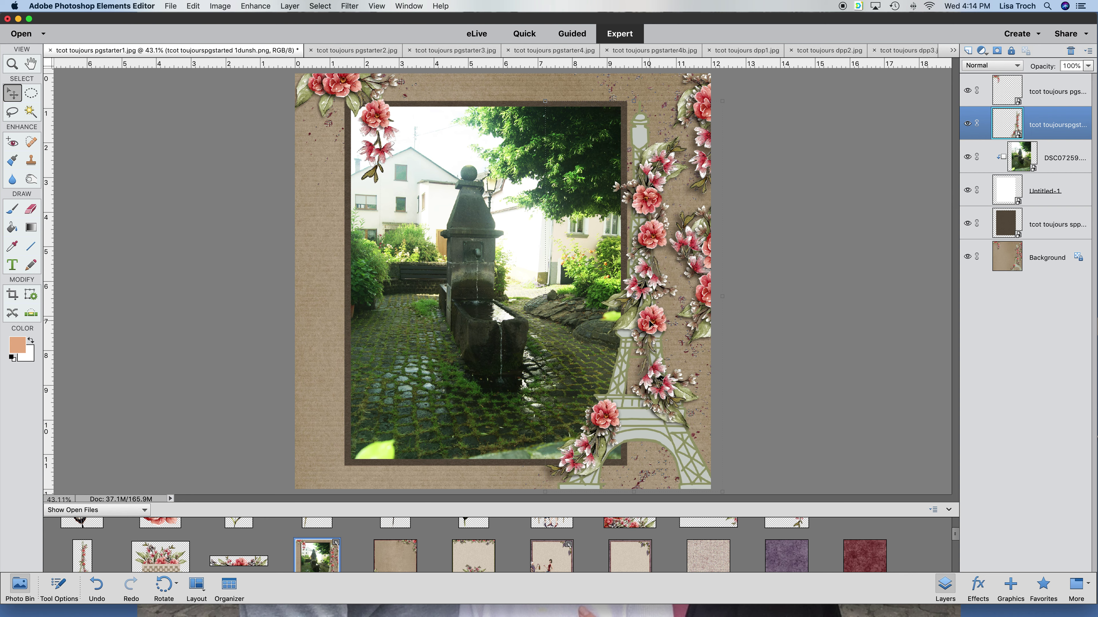
{"action": "key", "text": "Up"}
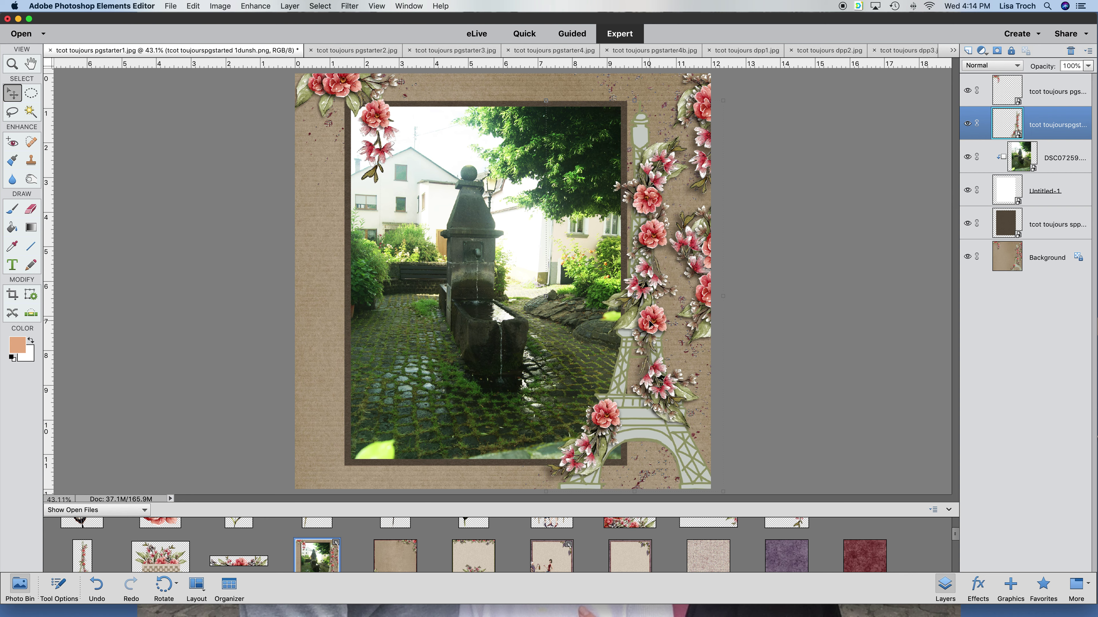
{"action": "key", "text": "Up"}
Apply a drop shadow style to the flowering tower and top flower layers.
{"action": "left_click_drag", "start_coordinate": [1039, 106], "coordinate": [1042, 225]}
{"action": "right_click", "coordinate": [1043, 225]}
{"action": "left_click", "coordinate": [1043, 125]}
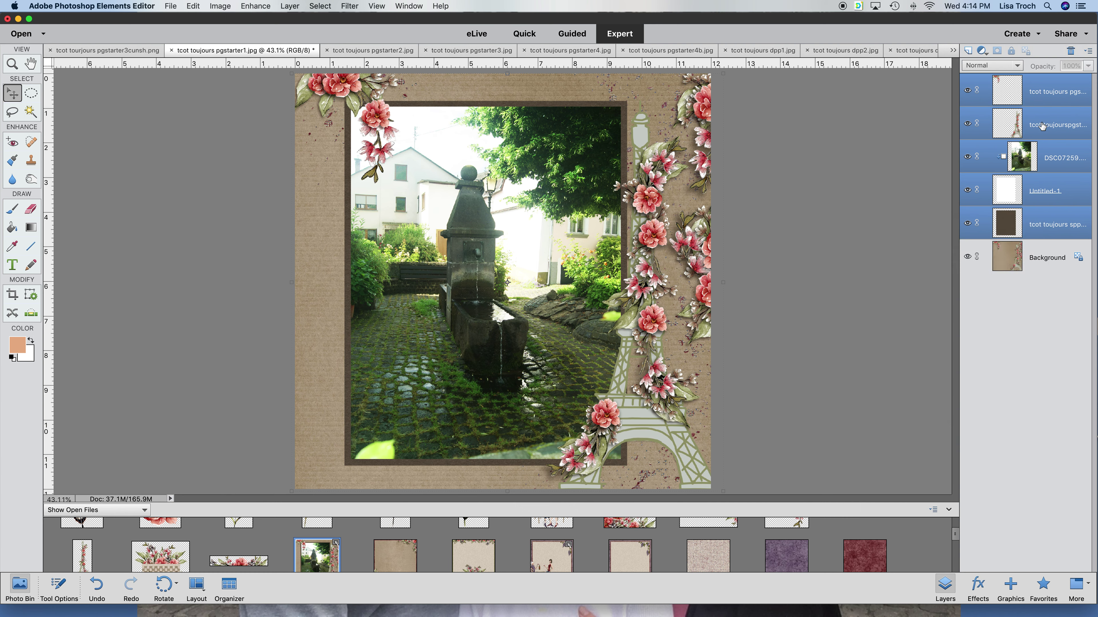
{"action": "left_click", "coordinate": [1043, 126]}
{"action": "left_click", "coordinate": [1037, 98], "text": "shift"}
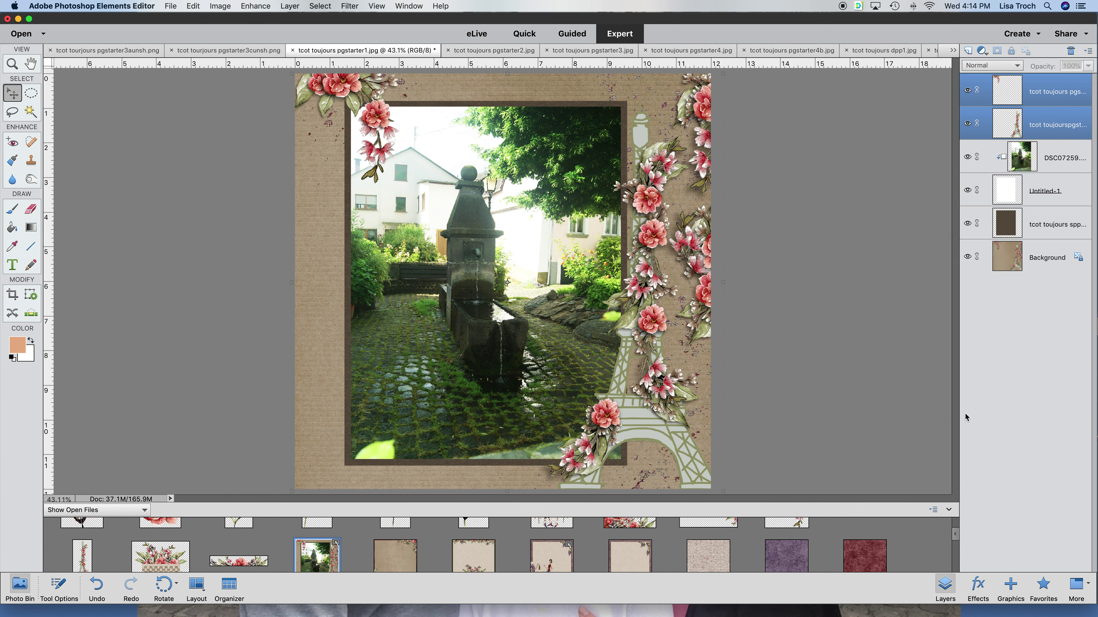
{"action": "left_click", "coordinate": [977, 586]}
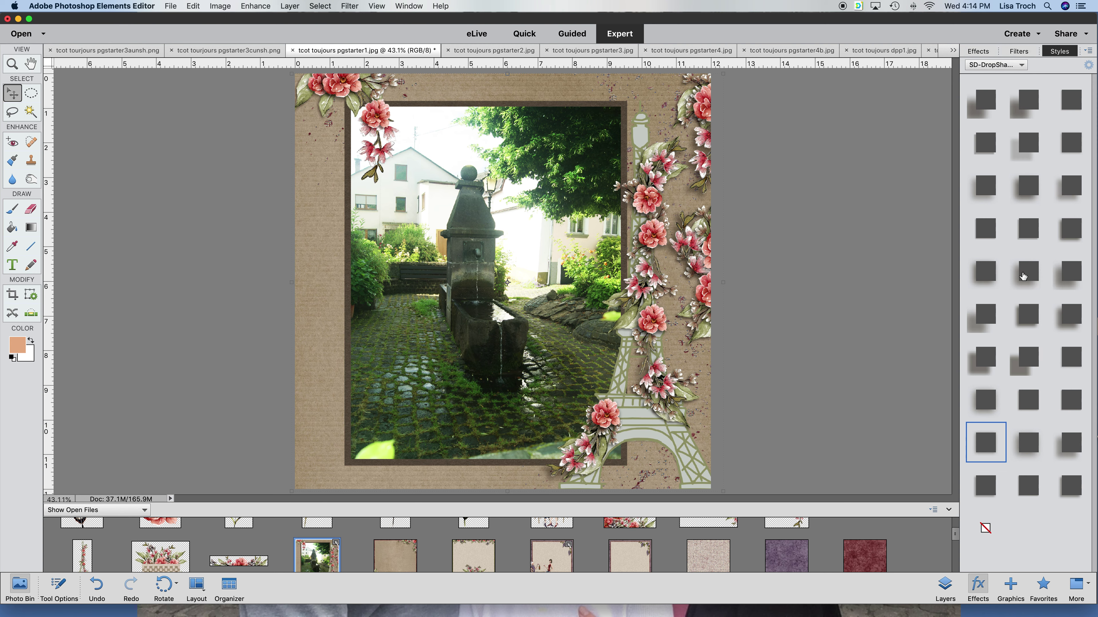
{"action": "left_click", "coordinate": [1022, 317]}
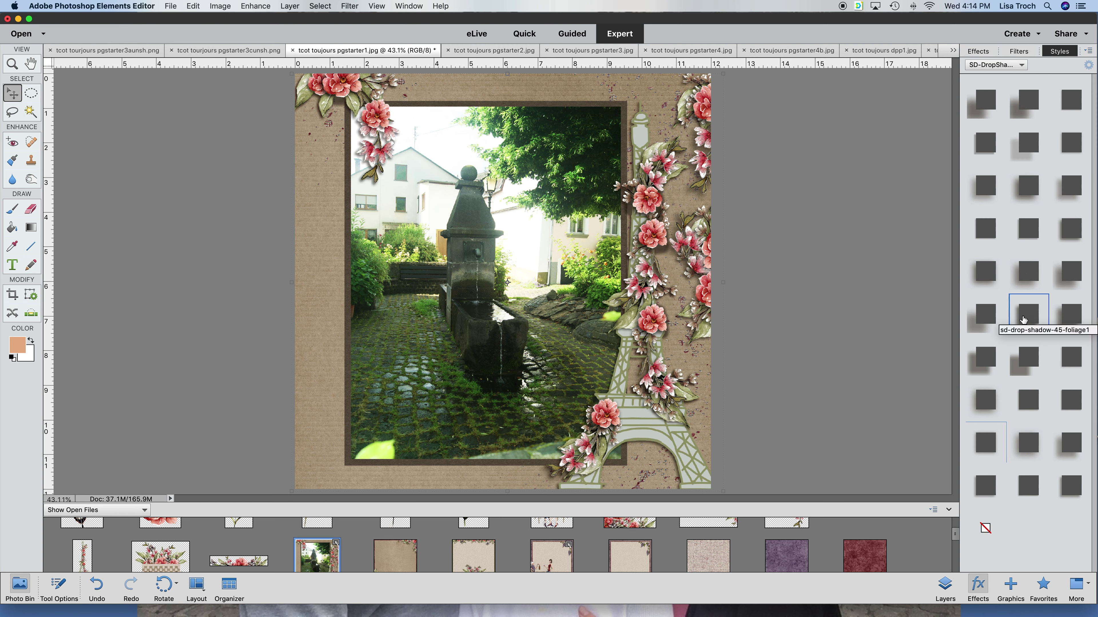
{"action": "left_click", "coordinate": [1067, 228]}
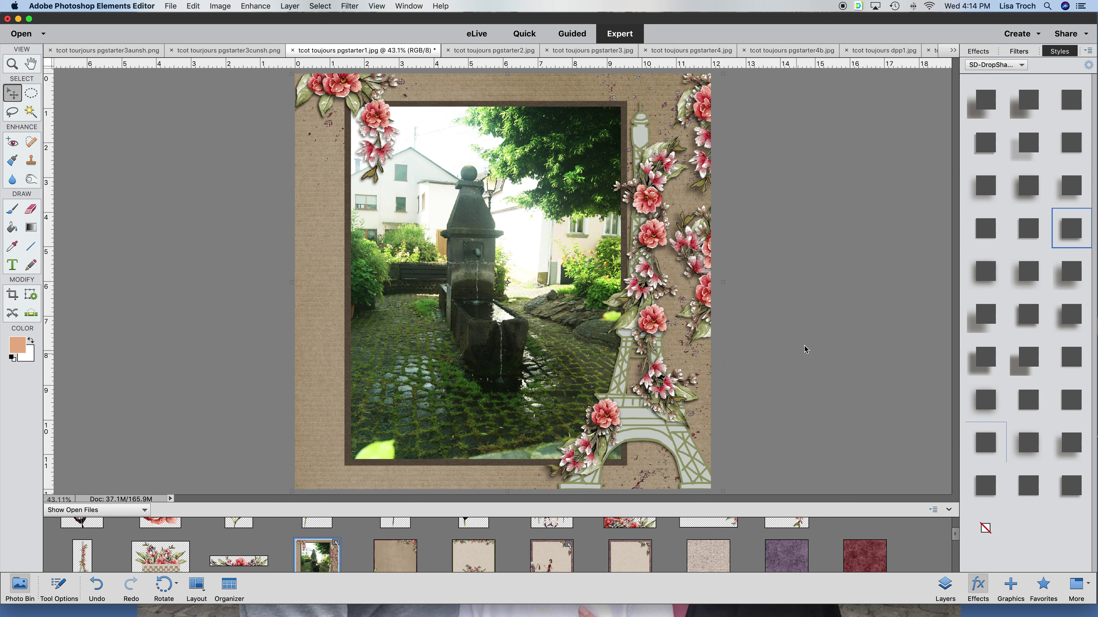
Switch to the pgstarter4 wine page starter document.
{"action": "scroll", "coordinate": [611, 565], "scroll_direction": "down", "scroll_amount": 2}
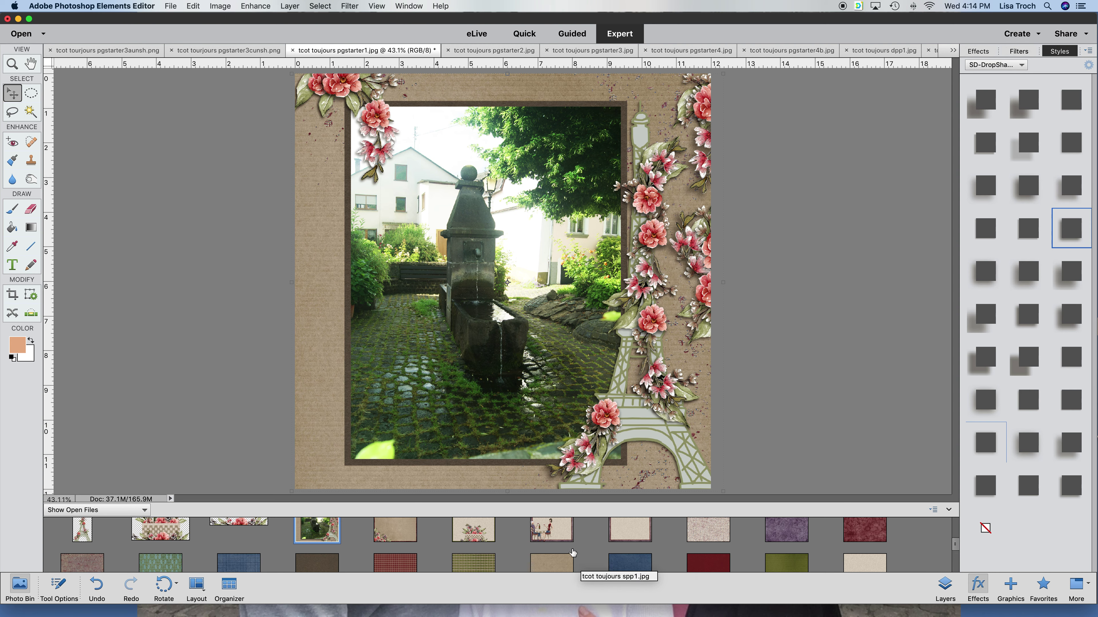
{"action": "scroll", "coordinate": [572, 552], "scroll_direction": "down", "scroll_amount": 5}
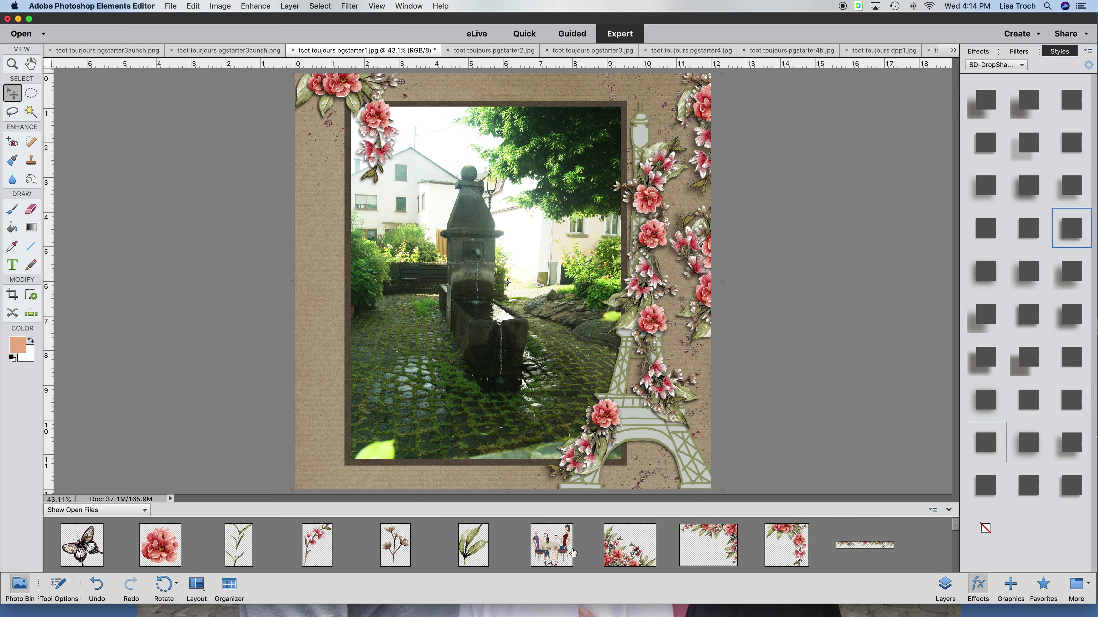
{"action": "scroll", "coordinate": [581, 556], "scroll_direction": "down", "scroll_amount": 3}
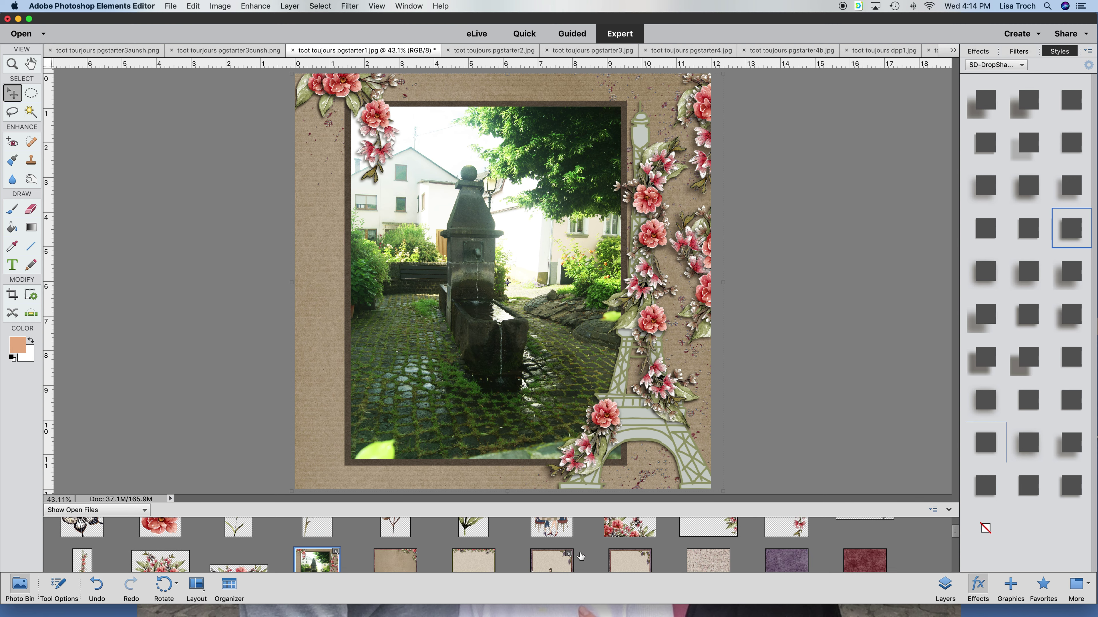
{"action": "left_click", "coordinate": [548, 553]}
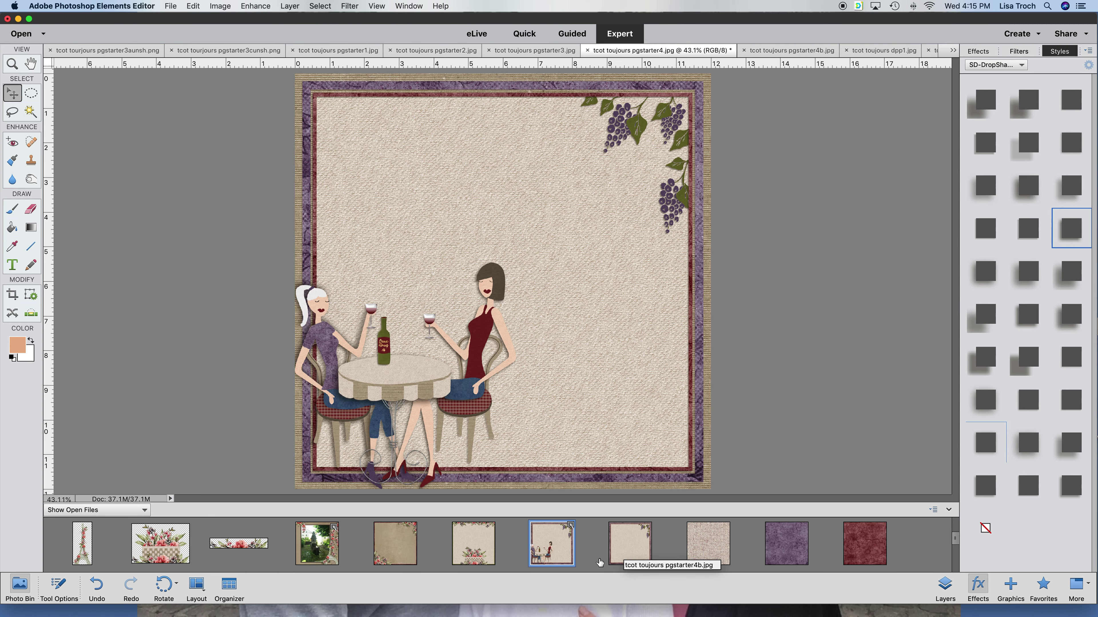
Place the white paper on the wine page and resize it into a wide block at the upper left.
{"action": "scroll", "coordinate": [601, 560], "scroll_direction": "down", "scroll_amount": 5}
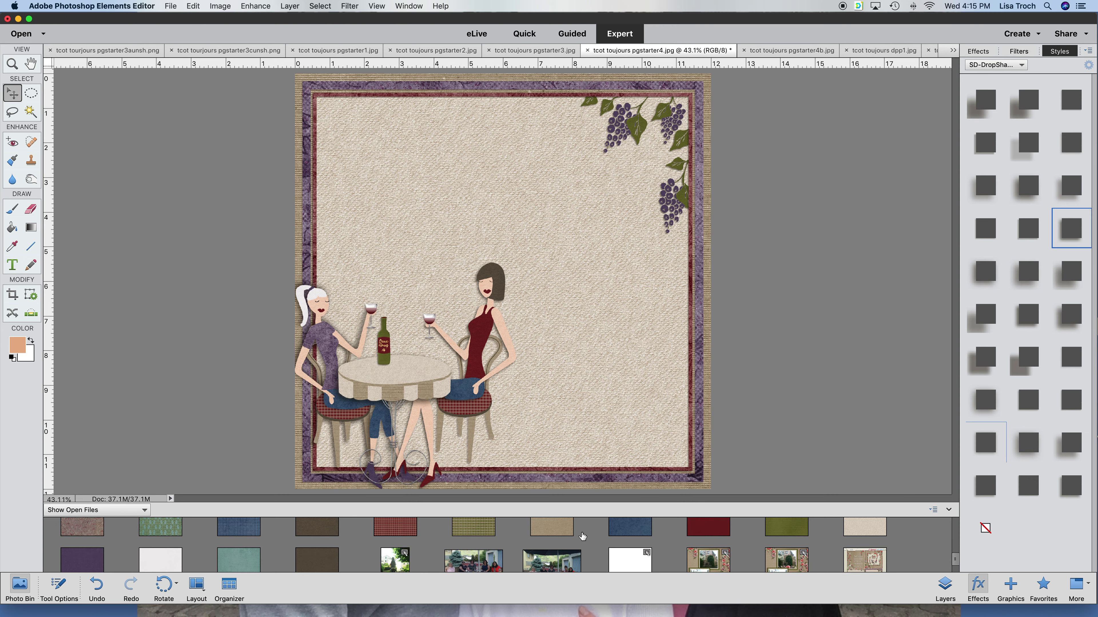
{"action": "scroll", "coordinate": [582, 537], "scroll_direction": "down", "scroll_amount": 2}
{"action": "left_click_drag", "start_coordinate": [622, 542], "coordinate": [592, 405]}
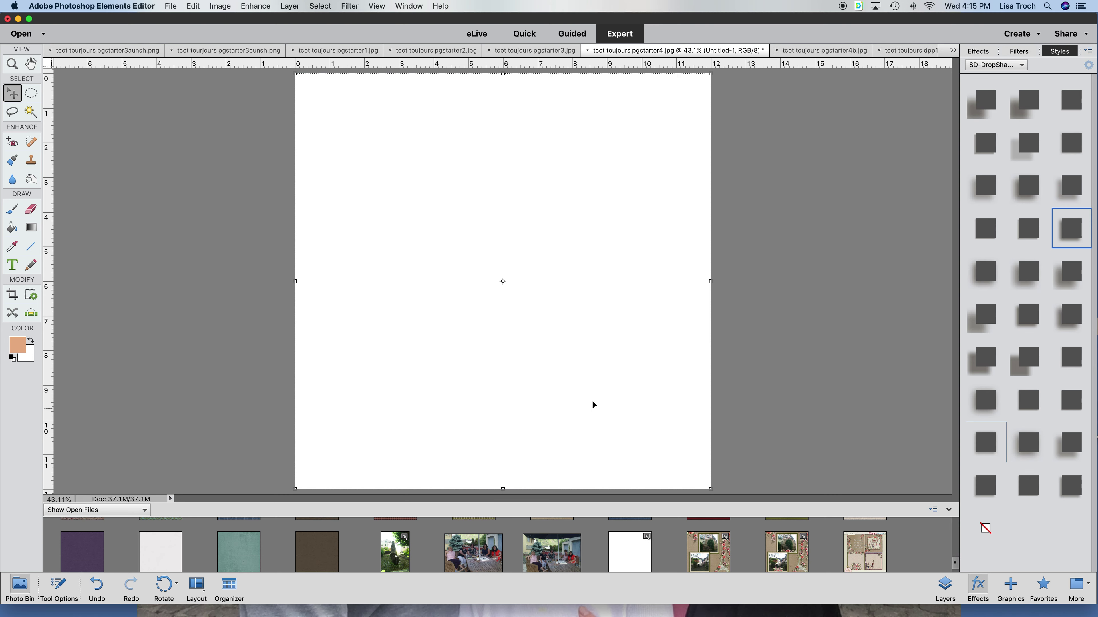
{"action": "left_click_drag", "start_coordinate": [298, 488], "coordinate": [512, 272]}
{"action": "left_click_drag", "start_coordinate": [604, 194], "coordinate": [411, 241]}
{"action": "left_click_drag", "start_coordinate": [546, 212], "coordinate": [603, 212]}
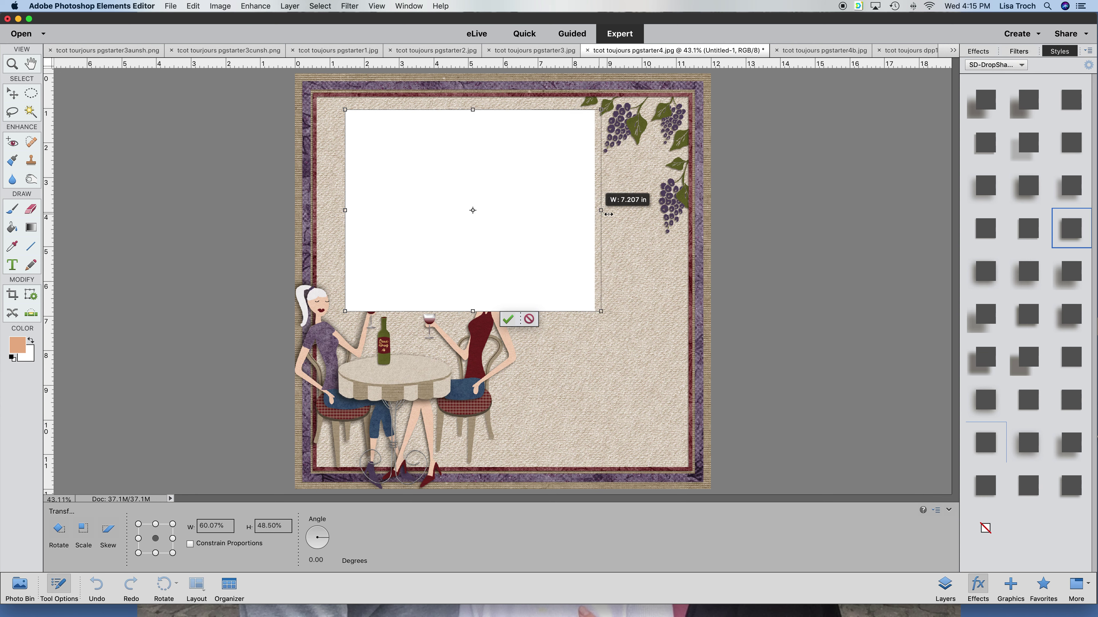
{"action": "left_click_drag", "start_coordinate": [477, 264], "coordinate": [466, 270]}
{"action": "left_click", "coordinate": [567, 319]}
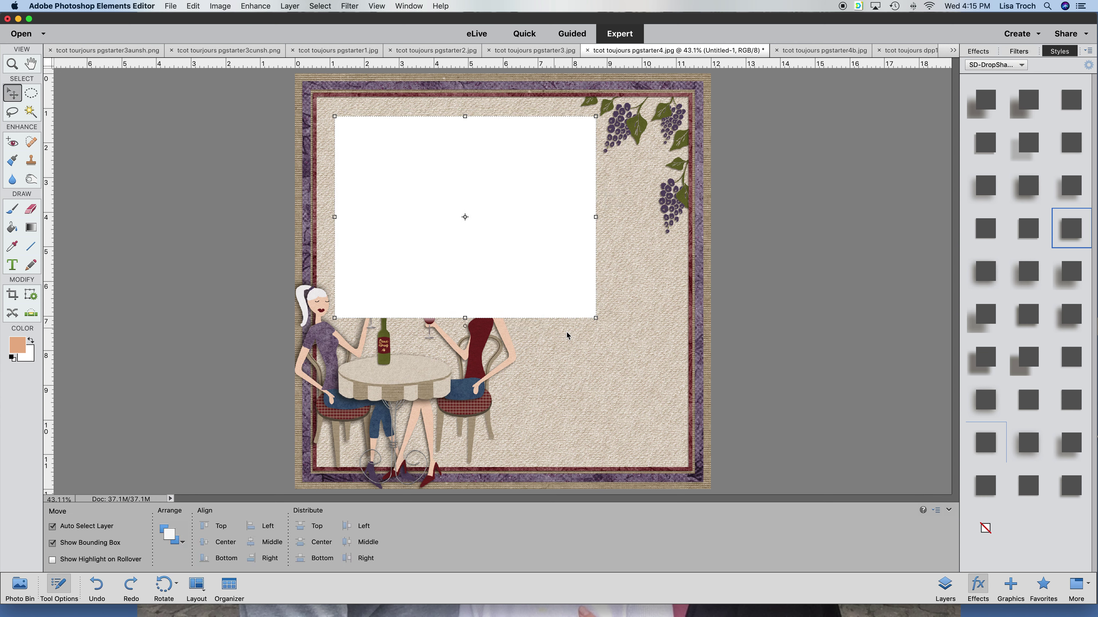
Simplify the white block's layer in the Layers panel.
{"action": "left_click", "coordinate": [945, 587]}
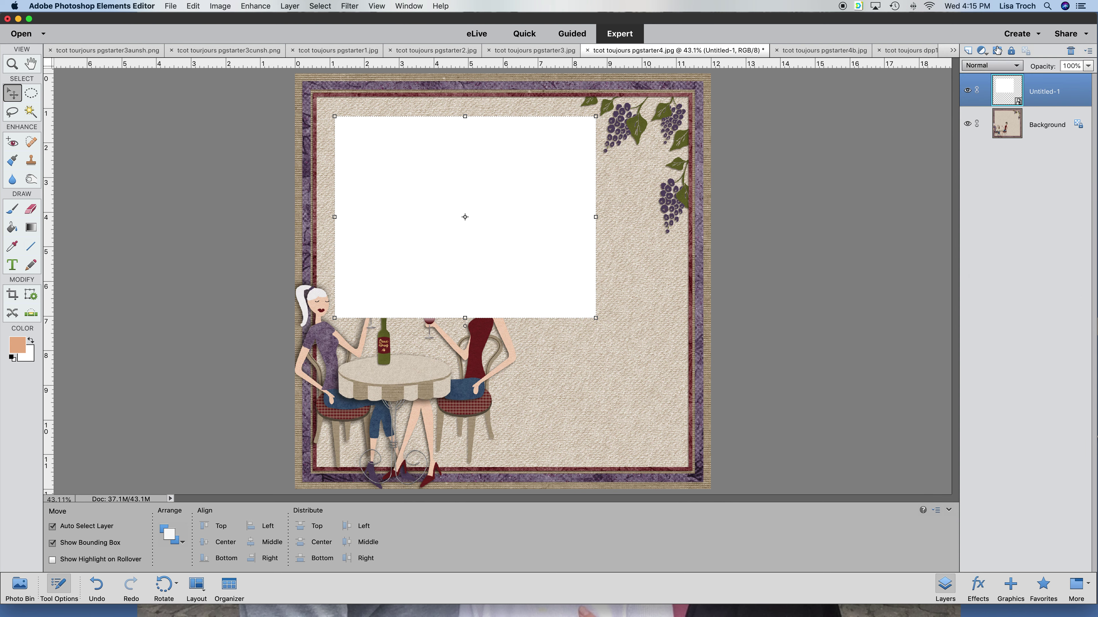
{"action": "right_click", "coordinate": [1039, 102]}
{"action": "left_click", "coordinate": [1005, 149]}
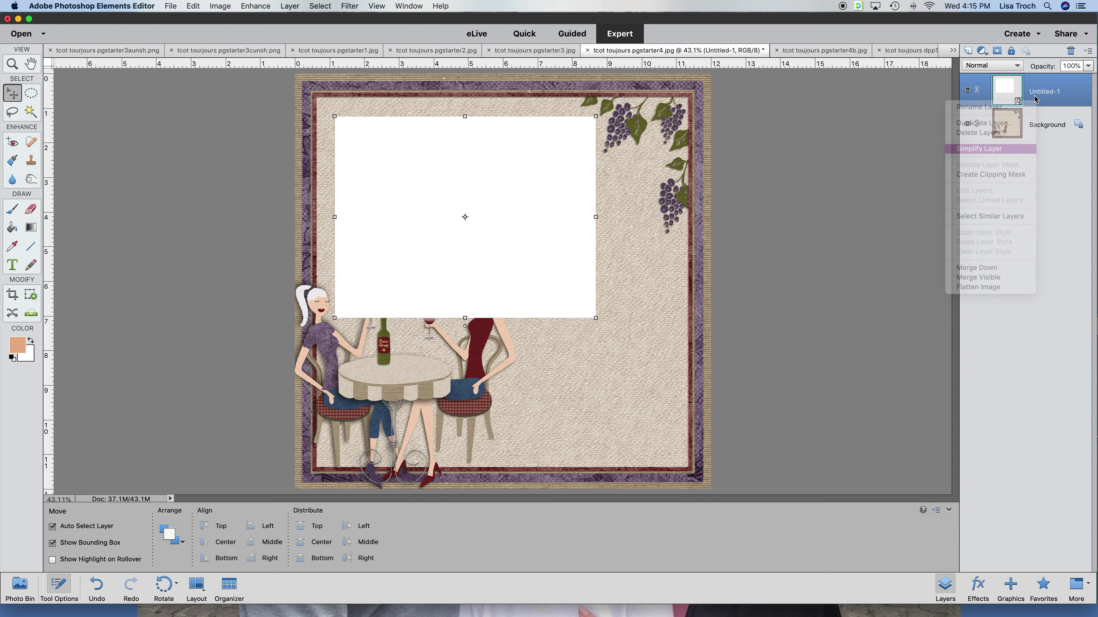
{"action": "right_click", "coordinate": [1045, 93]}
Duplicate the white block layer and resize the copy into a smaller block overlapping at the lower right.
{"action": "left_click", "coordinate": [304, 315]}
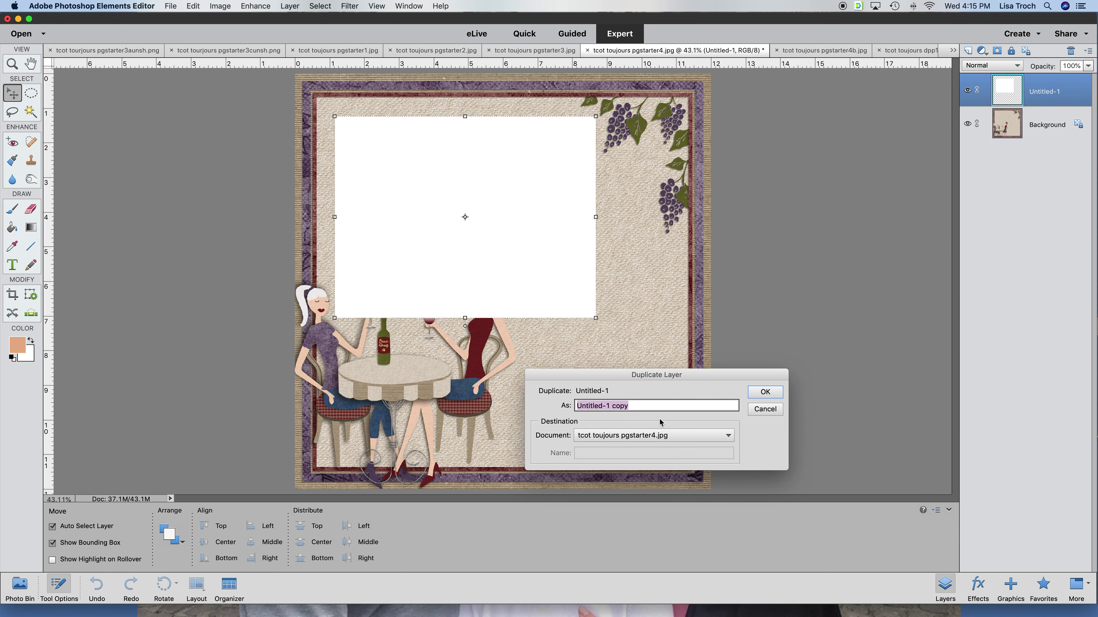
{"action": "left_click", "coordinate": [768, 395]}
{"action": "left_click_drag", "start_coordinate": [468, 262], "coordinate": [529, 395]}
{"action": "left_click_drag", "start_coordinate": [396, 251], "coordinate": [473, 284]}
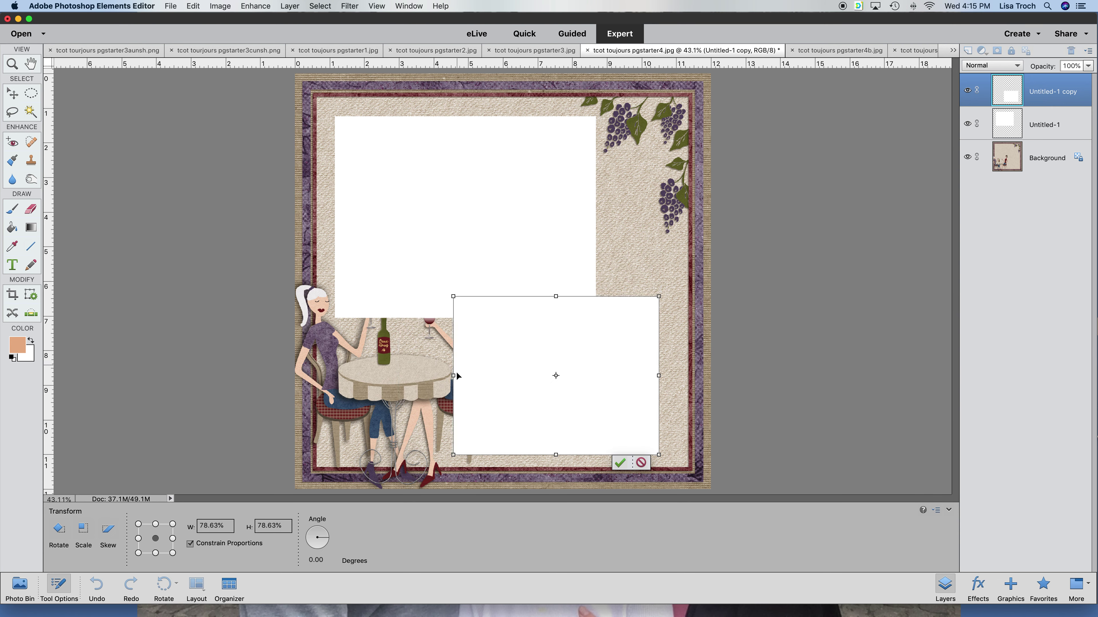
{"action": "left_click_drag", "start_coordinate": [453, 375], "coordinate": [520, 375]}
{"action": "left_click_drag", "start_coordinate": [589, 297], "coordinate": [605, 327]}
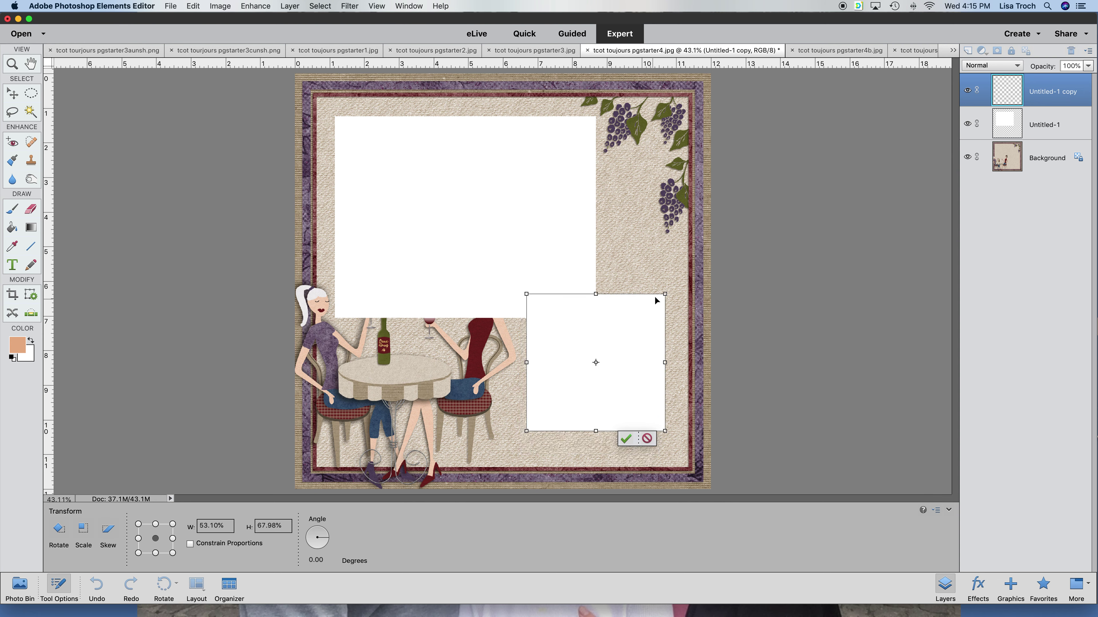
{"action": "left_click_drag", "start_coordinate": [665, 294], "coordinate": [677, 281]}
{"action": "left_click_drag", "start_coordinate": [615, 337], "coordinate": [607, 343]}
{"action": "key", "text": "Return"}
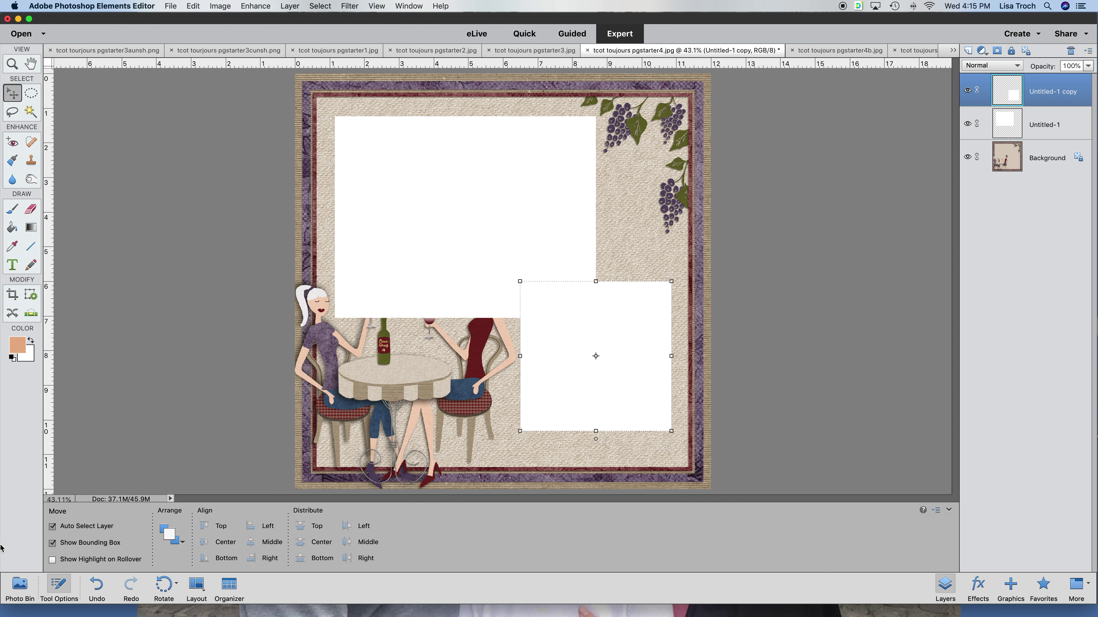
{"action": "left_click", "coordinate": [20, 586]}
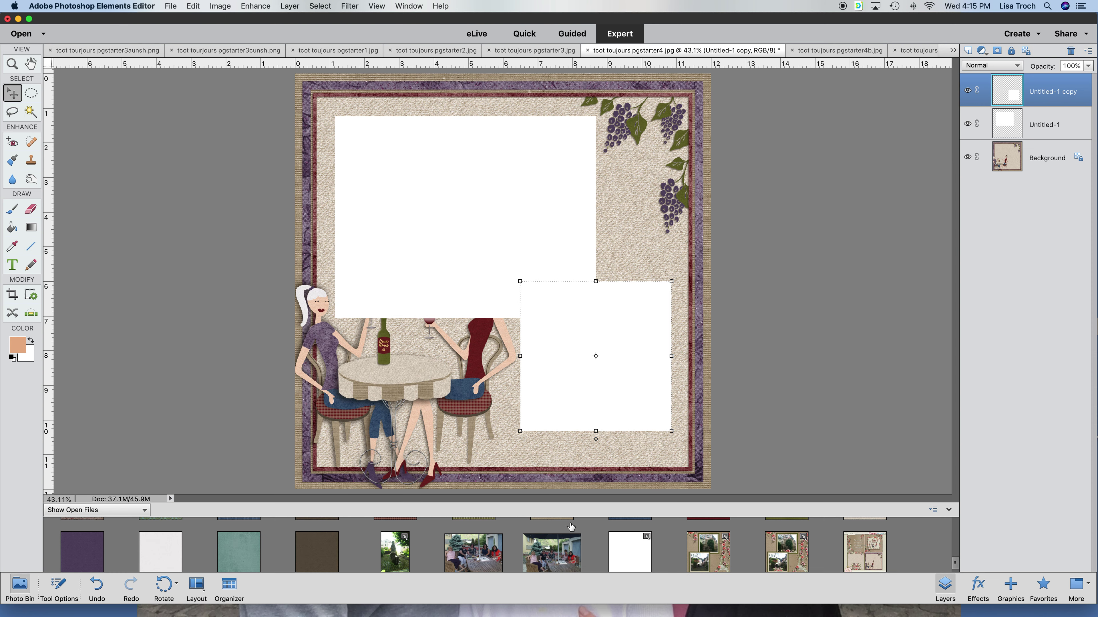
{"action": "scroll", "coordinate": [574, 540], "scroll_direction": "up", "scroll_amount": 2}
Place the dark red floral paper on the page and clip it to the top white block.
{"action": "scroll", "coordinate": [574, 540], "scroll_direction": "up", "scroll_amount": 1}
{"action": "left_click_drag", "start_coordinate": [708, 560], "coordinate": [504, 278]}
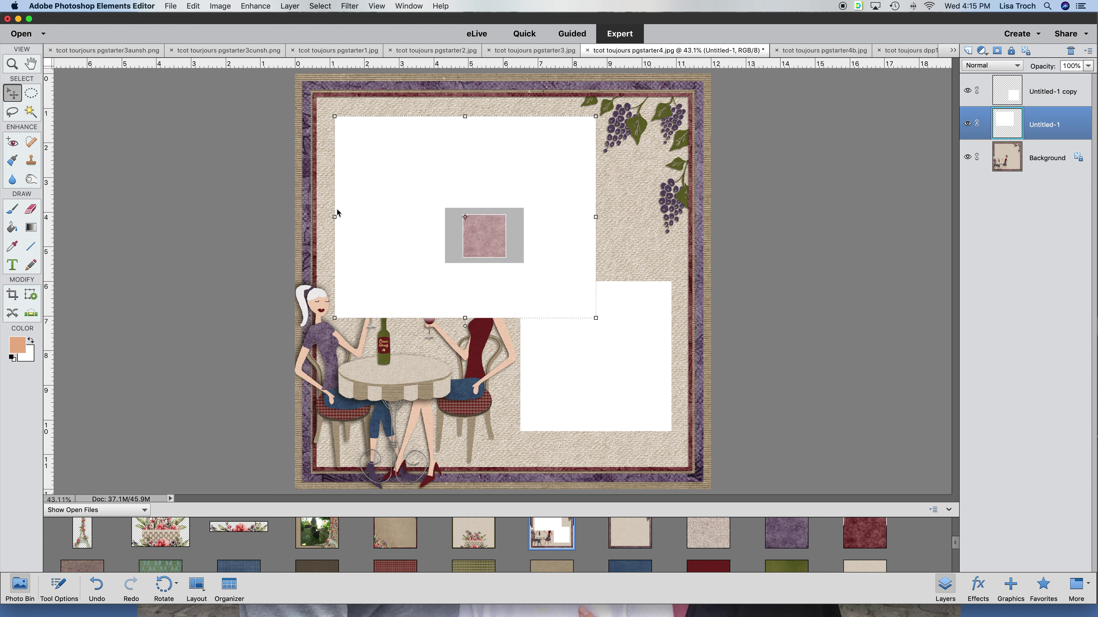
{"action": "right_click", "coordinate": [1036, 132]}
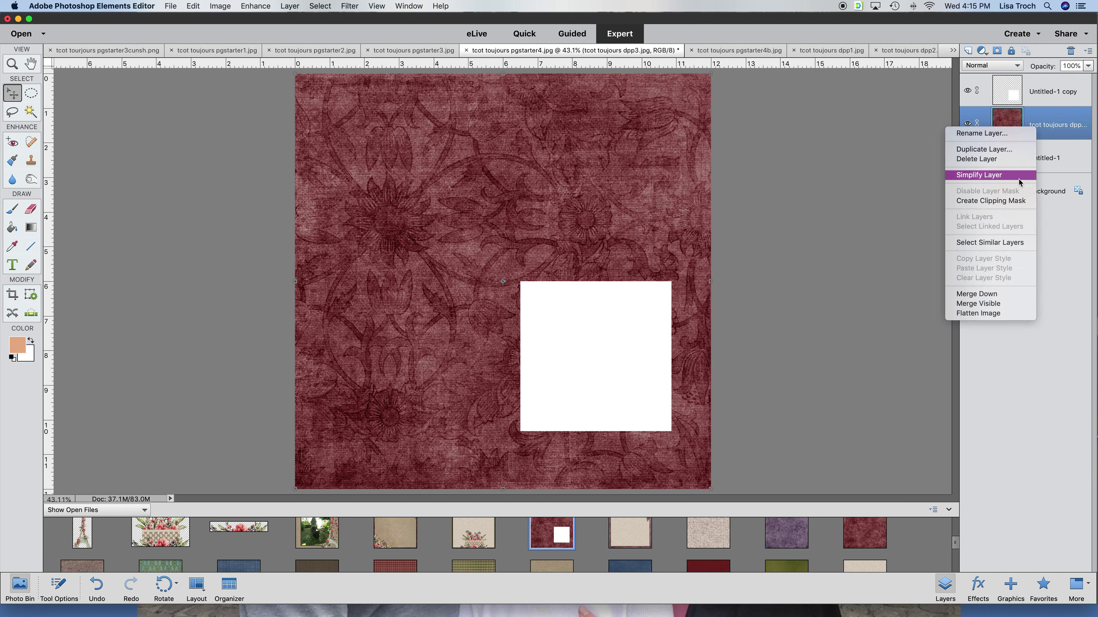
{"action": "left_click", "coordinate": [1014, 200]}
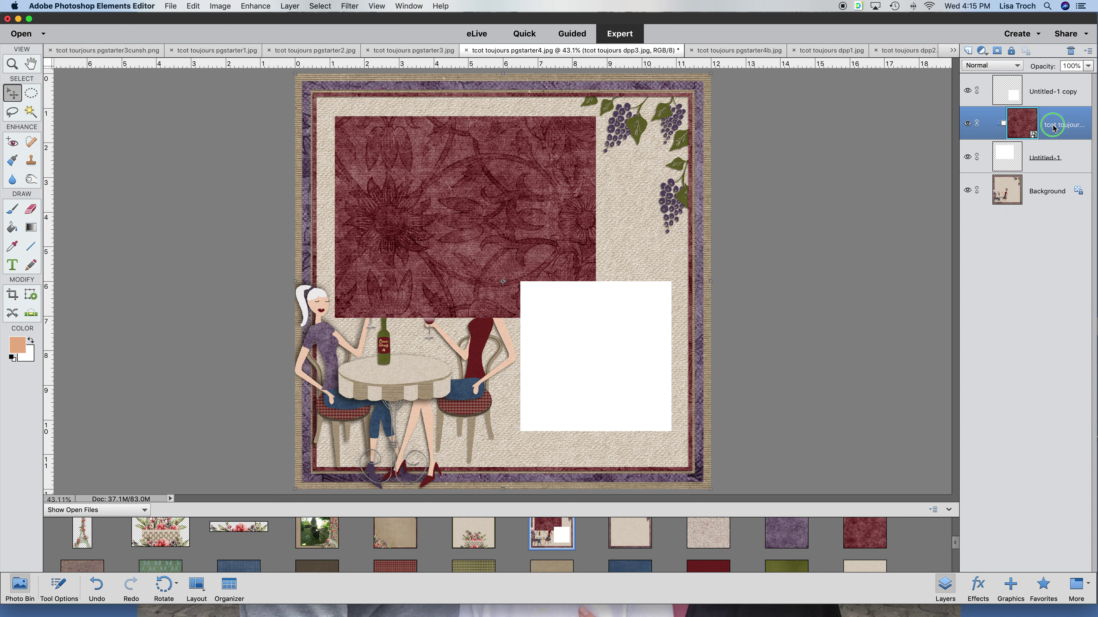
Duplicate the red paper, move the copy to the top of the stack, and clip it to the smaller block.
{"action": "right_click", "coordinate": [1037, 126]}
{"action": "left_click", "coordinate": [1007, 145]}
{"action": "left_click", "coordinate": [765, 392]}
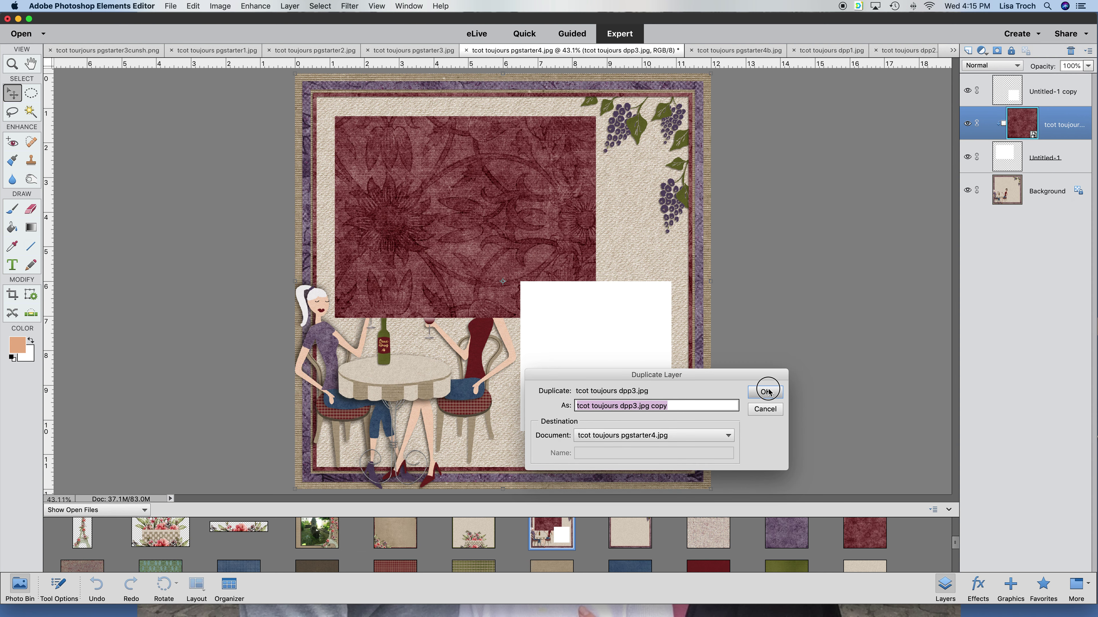
{"action": "left_click_drag", "start_coordinate": [1061, 130], "coordinate": [1039, 101]}
{"action": "right_click", "coordinate": [1038, 101]}
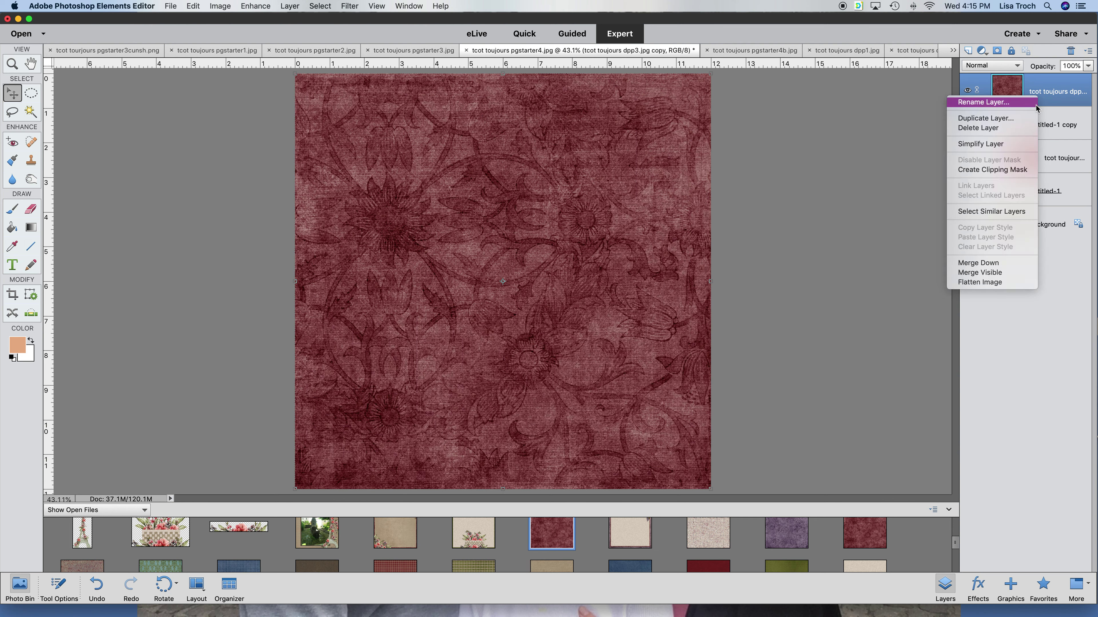
{"action": "left_click", "coordinate": [992, 170]}
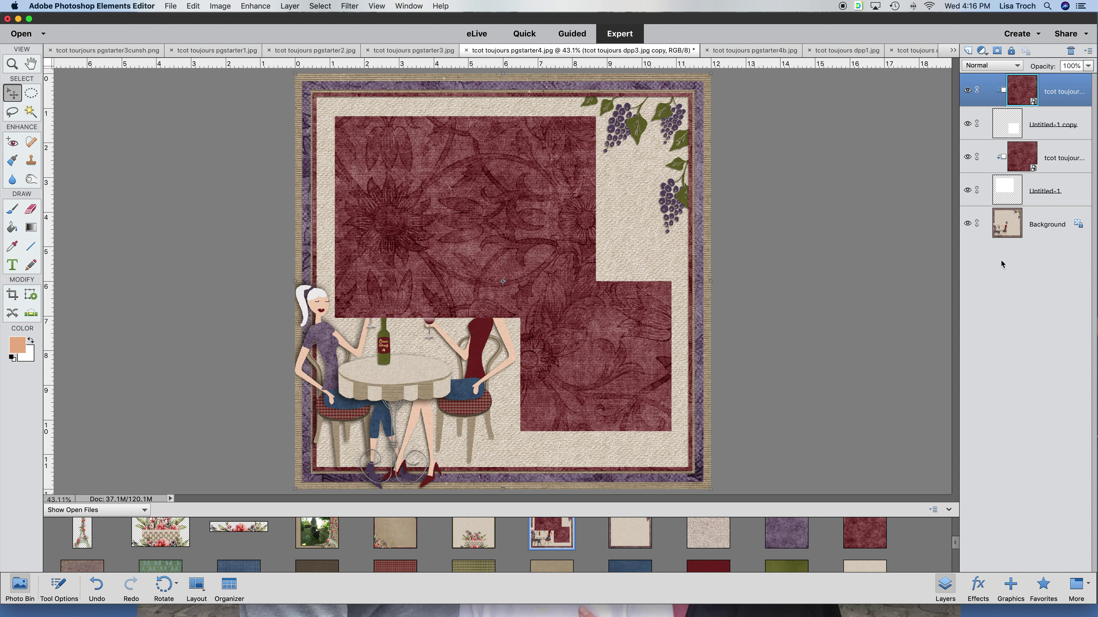
Duplicate the Untitled-1 white block above the red paper and re-clip the paper to its block.
{"action": "right_click", "coordinate": [1039, 197]}
{"action": "left_click", "coordinate": [1007, 227]}
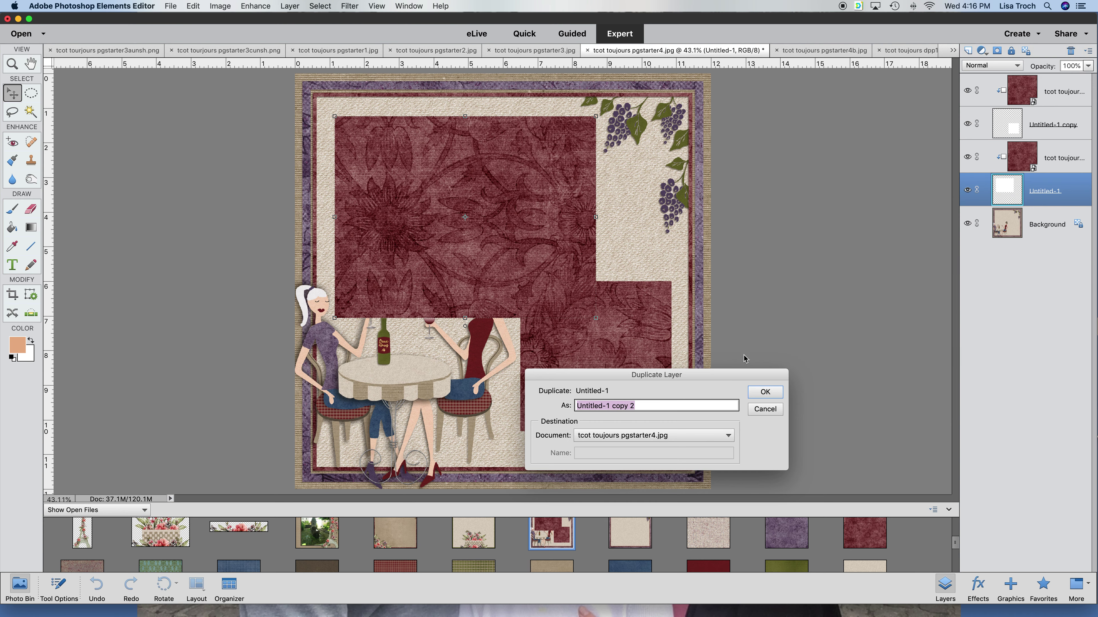
{"action": "left_click", "coordinate": [765, 392]}
{"action": "left_click_drag", "start_coordinate": [1039, 190], "coordinate": [1038, 191]}
{"action": "right_click", "coordinate": [1038, 195]}
{"action": "left_click", "coordinate": [990, 275]}
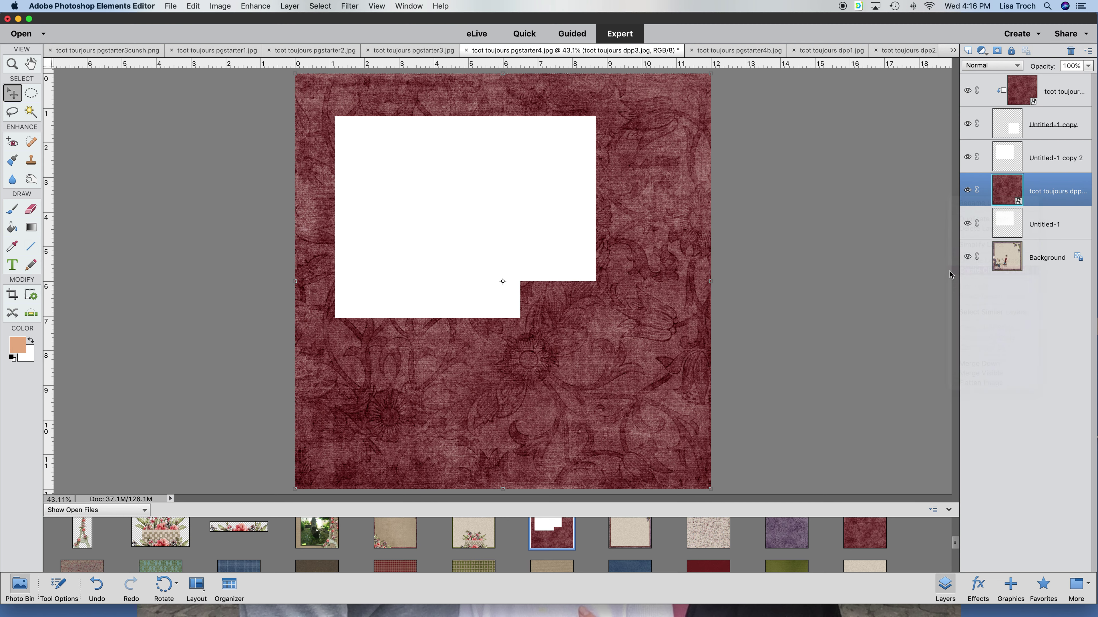
Resize the new white block slightly smaller inside the upper block so red edges show as a mat.
{"action": "left_click", "coordinate": [360, 304]}
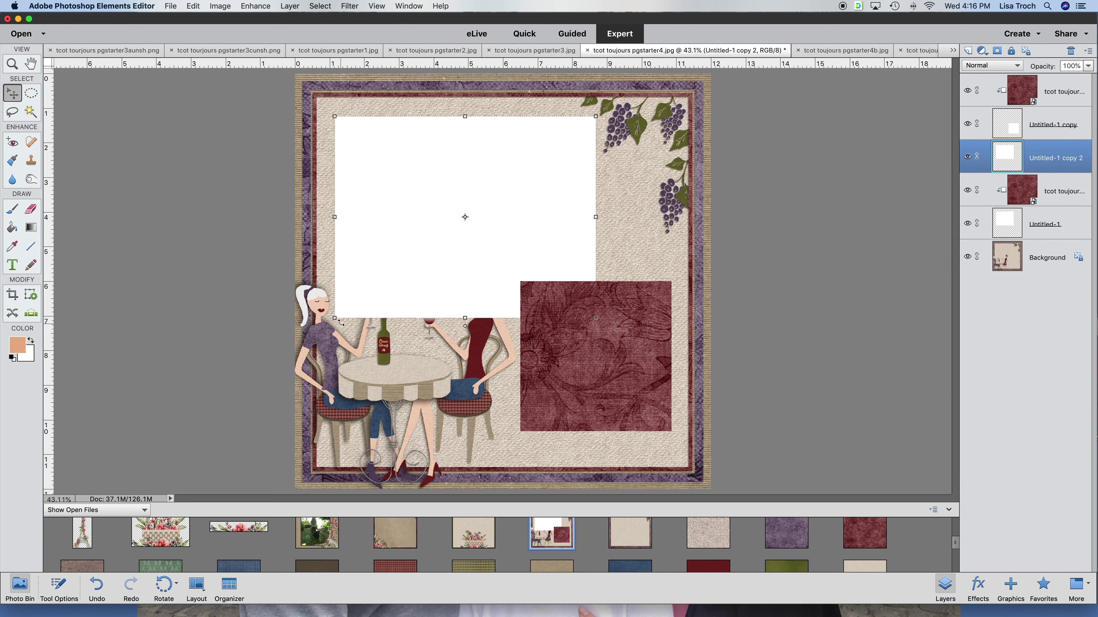
{"action": "left_click_drag", "start_coordinate": [335, 319], "coordinate": [342, 312]}
{"action": "left_click_drag", "start_coordinate": [595, 117], "coordinate": [584, 122]}
{"action": "left_click_drag", "start_coordinate": [584, 217], "coordinate": [590, 217]}
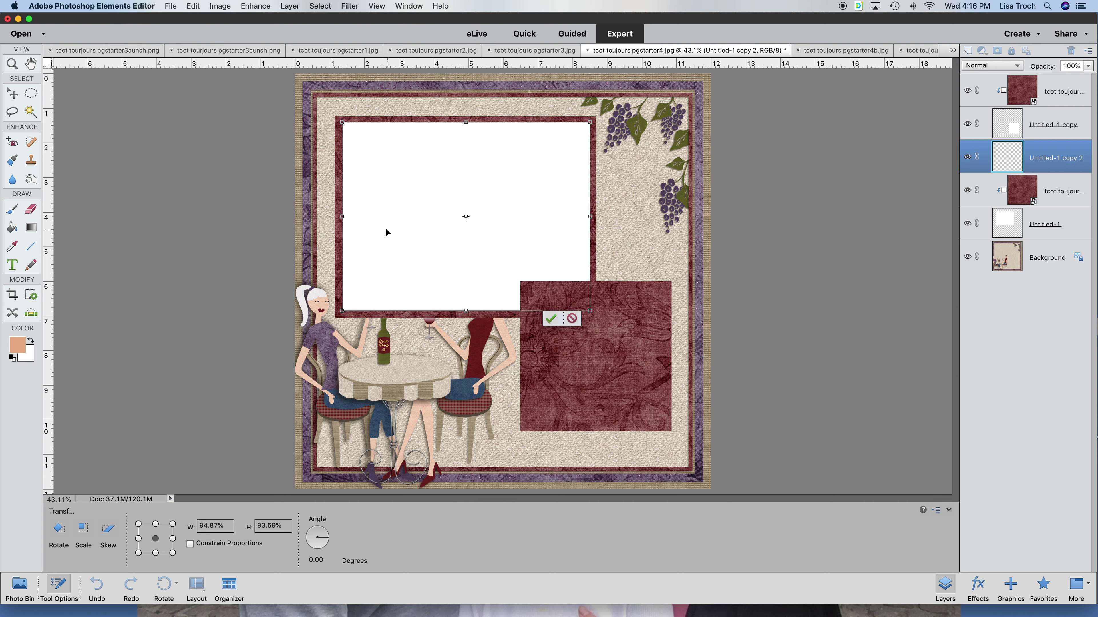
{"action": "left_click_drag", "start_coordinate": [343, 216], "coordinate": [341, 216]}
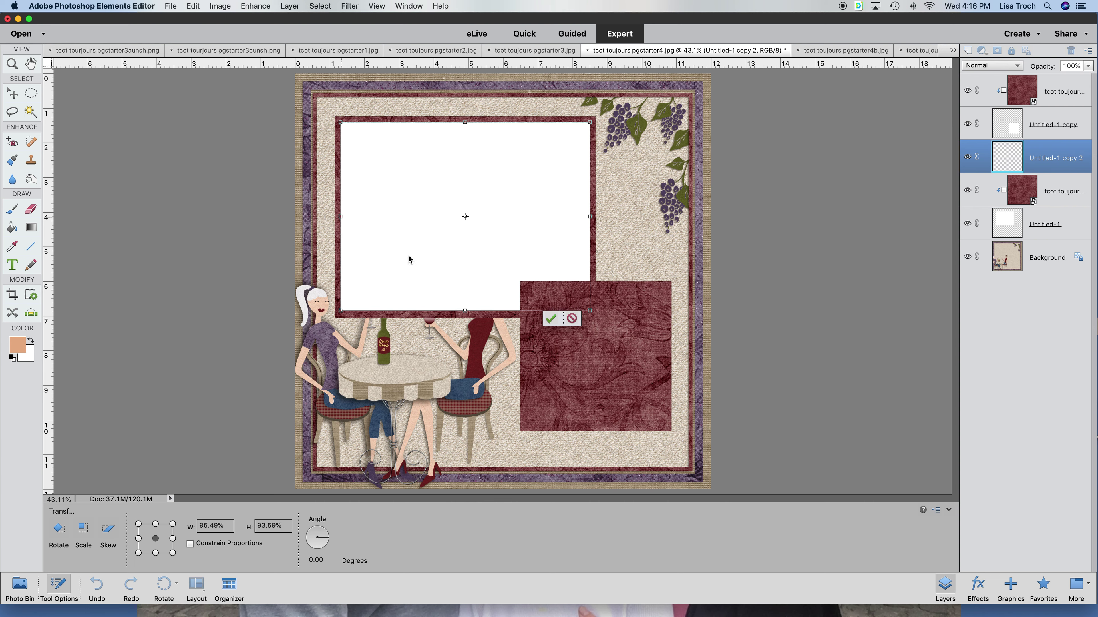
{"action": "left_click", "coordinate": [550, 318]}
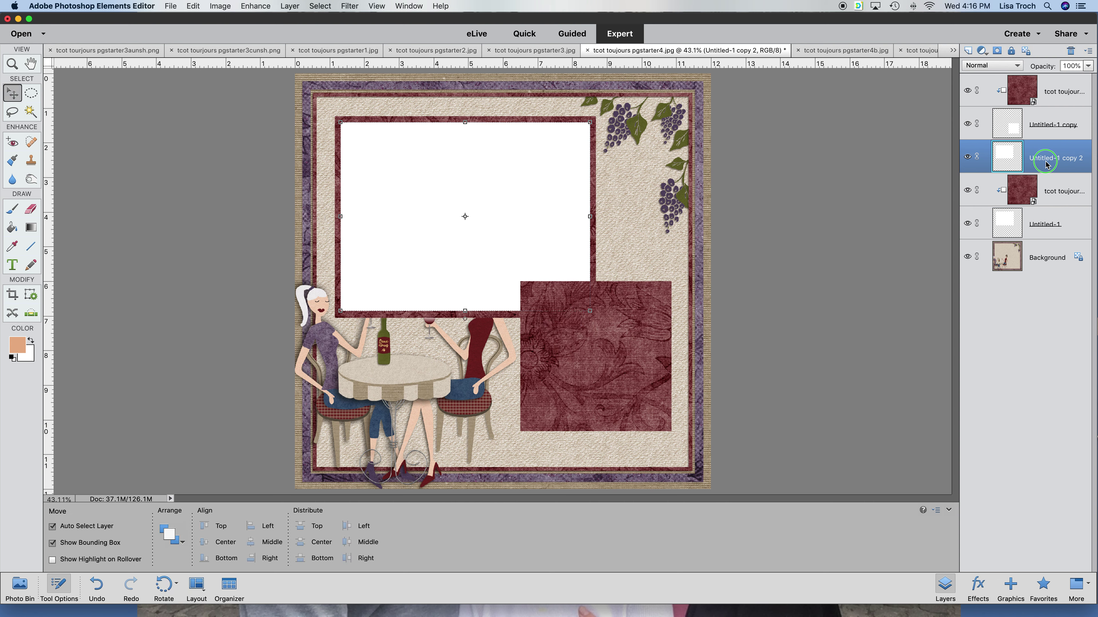
Duplicate Untitled-1 copy 2, move the copy to the top, and scale it inside the lower-right maroon block.
{"action": "right_click", "coordinate": [1054, 153]}
{"action": "left_click", "coordinate": [1007, 193]}
{"action": "left_click", "coordinate": [765, 391]}
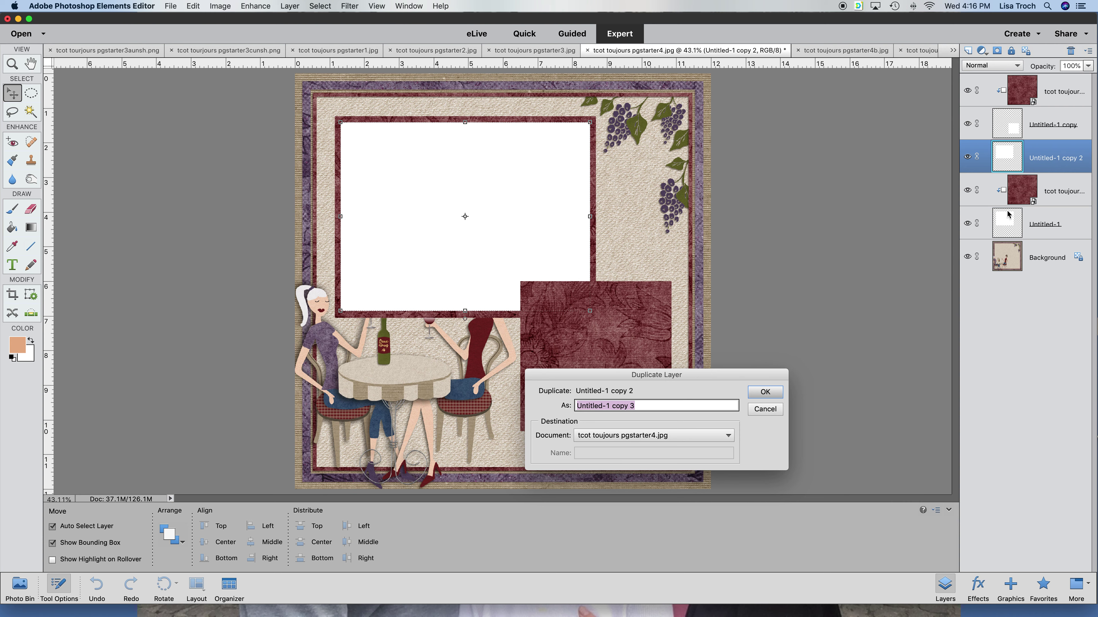
{"action": "left_click_drag", "start_coordinate": [1041, 161], "coordinate": [1046, 84]}
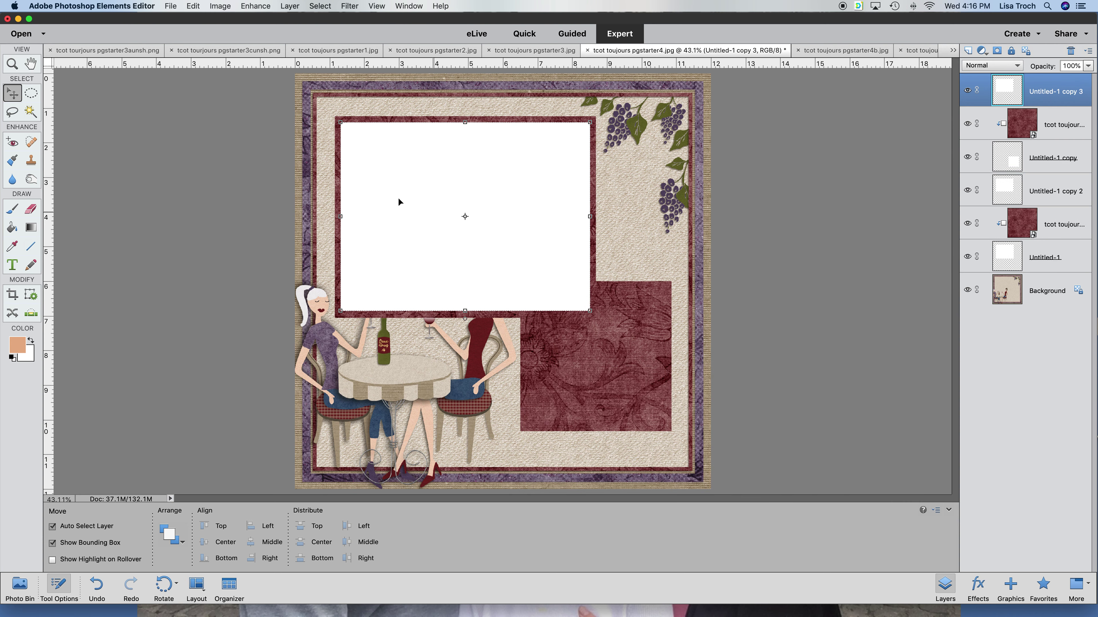
{"action": "left_click_drag", "start_coordinate": [341, 122], "coordinate": [431, 190]}
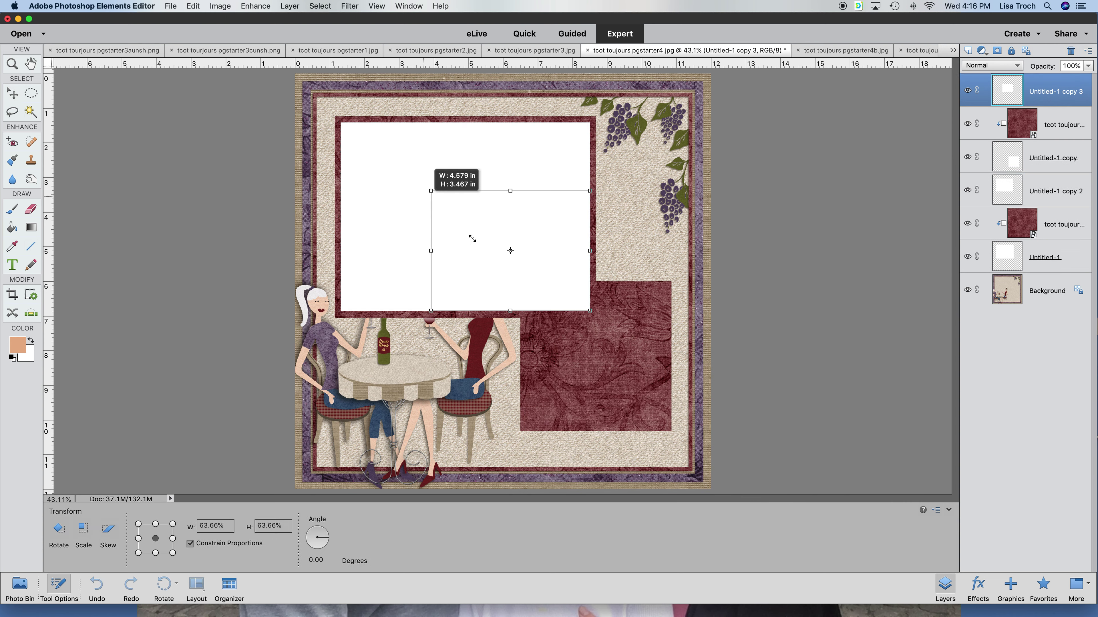
{"action": "left_click_drag", "start_coordinate": [466, 233], "coordinate": [579, 349]}
{"action": "left_click_drag", "start_coordinate": [682, 347], "coordinate": [664, 346]}
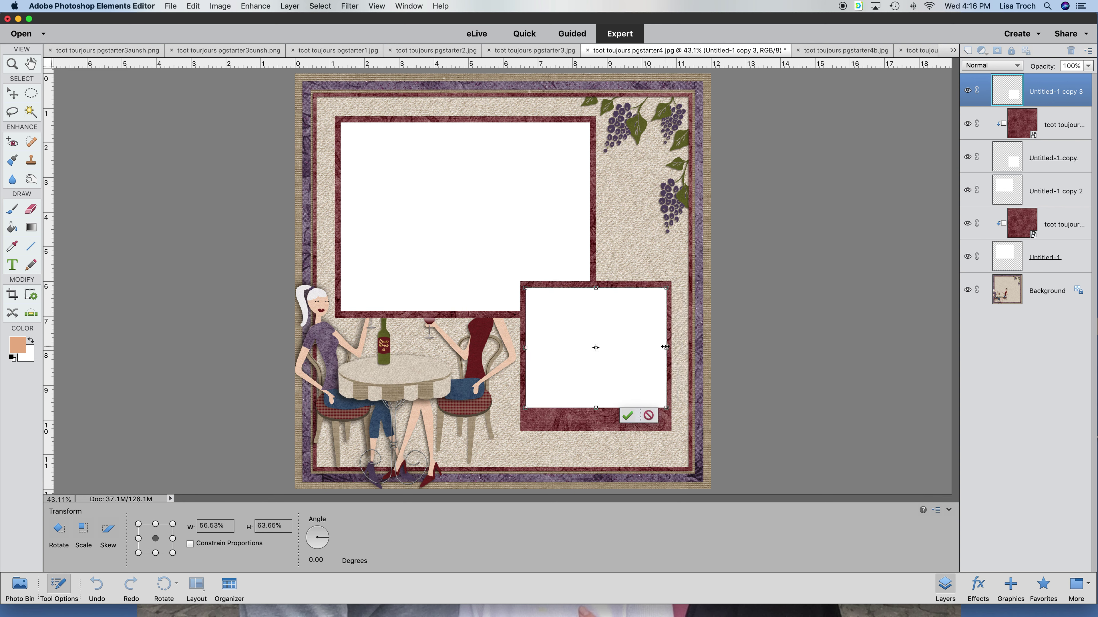
{"action": "left_click", "coordinate": [628, 415]}
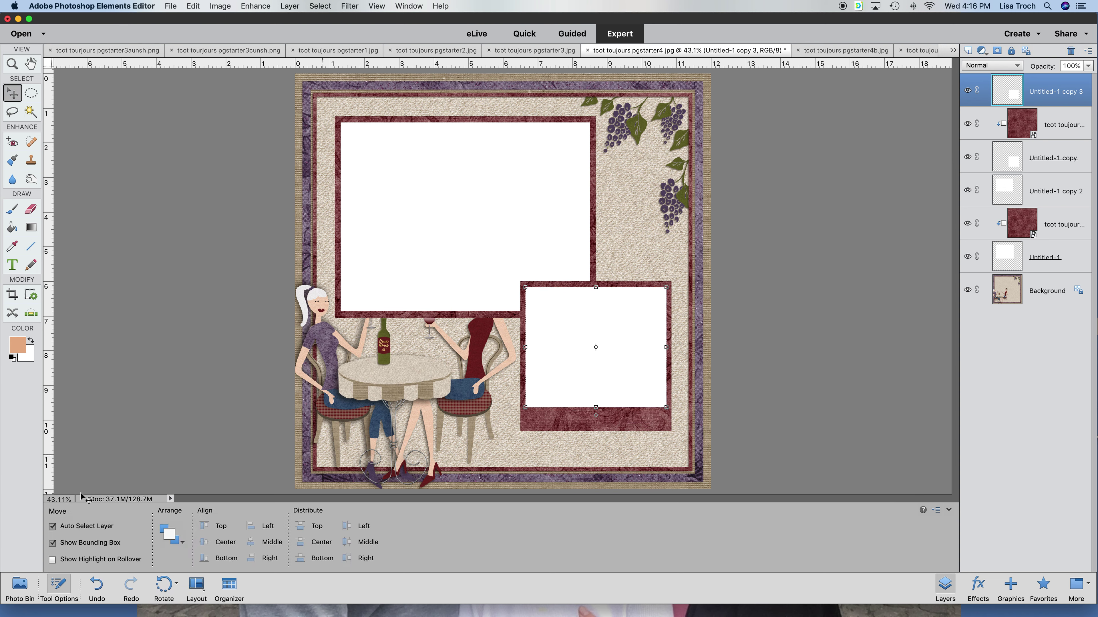
{"action": "left_click", "coordinate": [19, 586]}
Place the group photo UNADJUSTEDNONRAW_thumb_36c.jpg, enlarge it, and clip it into the top white mat.
{"action": "scroll", "coordinate": [520, 556], "scroll_direction": "down", "scroll_amount": 5}
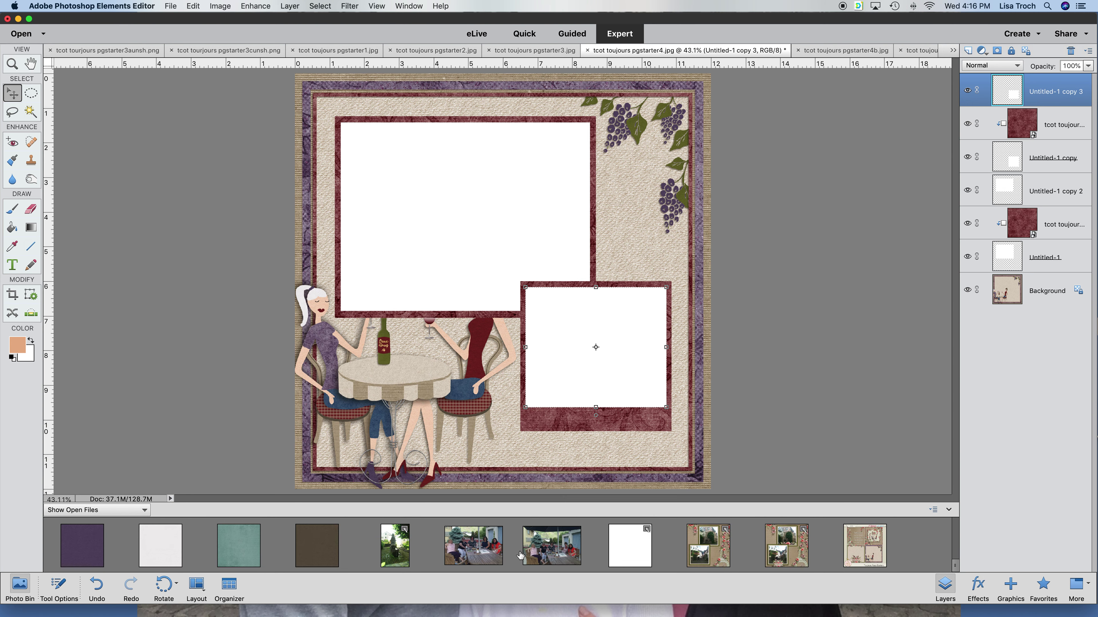
{"action": "left_click_drag", "start_coordinate": [484, 552], "coordinate": [407, 170]}
{"action": "left_click_drag", "start_coordinate": [459, 206], "coordinate": [620, 336]}
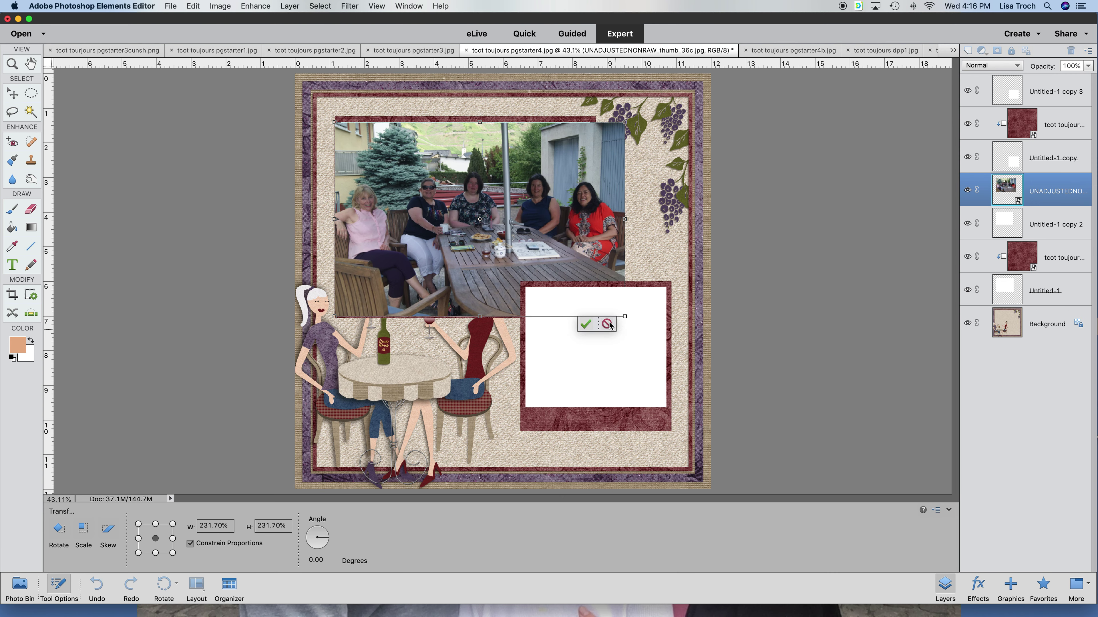
{"action": "left_click", "coordinate": [584, 325]}
{"action": "right_click", "coordinate": [1042, 197]}
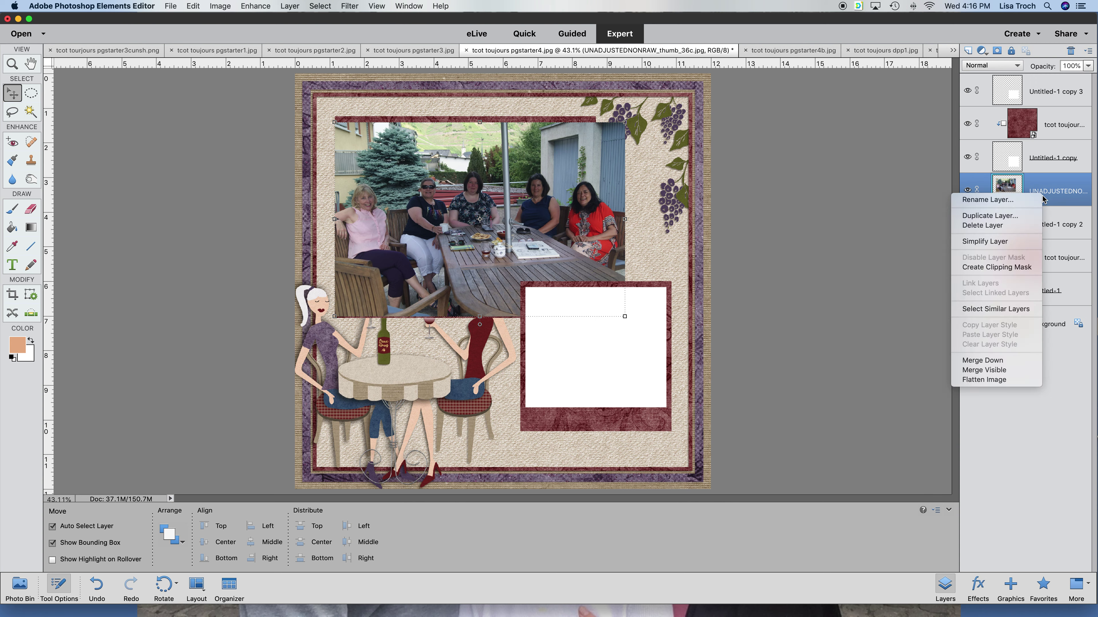
{"action": "left_click", "coordinate": [994, 268]}
{"action": "left_click_drag", "start_coordinate": [559, 246], "coordinate": [553, 246]}
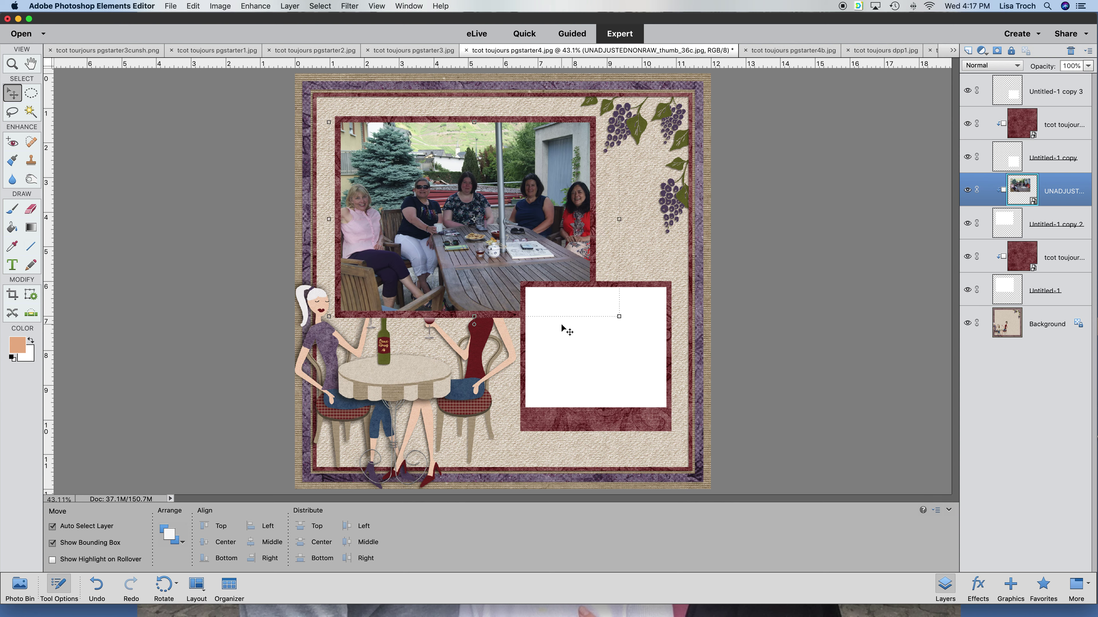
Add the second group photo UNADJUSTEDNONRAW_thumb_36e.jpg over the lower-right mat and enlarge it.
{"action": "left_click", "coordinate": [602, 374]}
{"action": "left_click", "coordinate": [19, 588]}
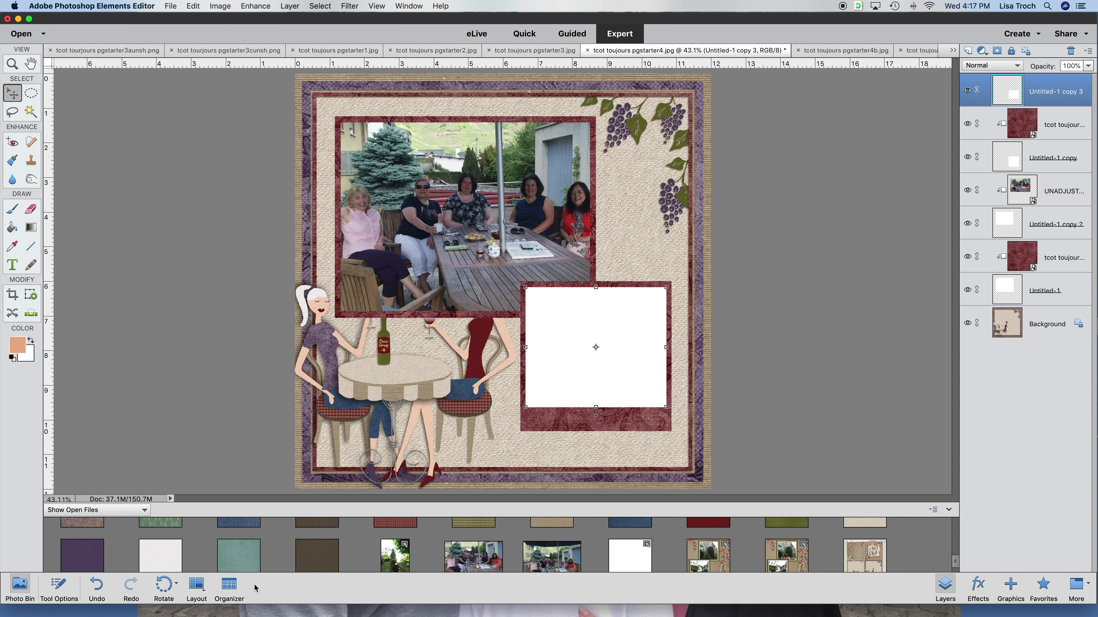
{"action": "left_click_drag", "start_coordinate": [552, 564], "coordinate": [576, 362]}
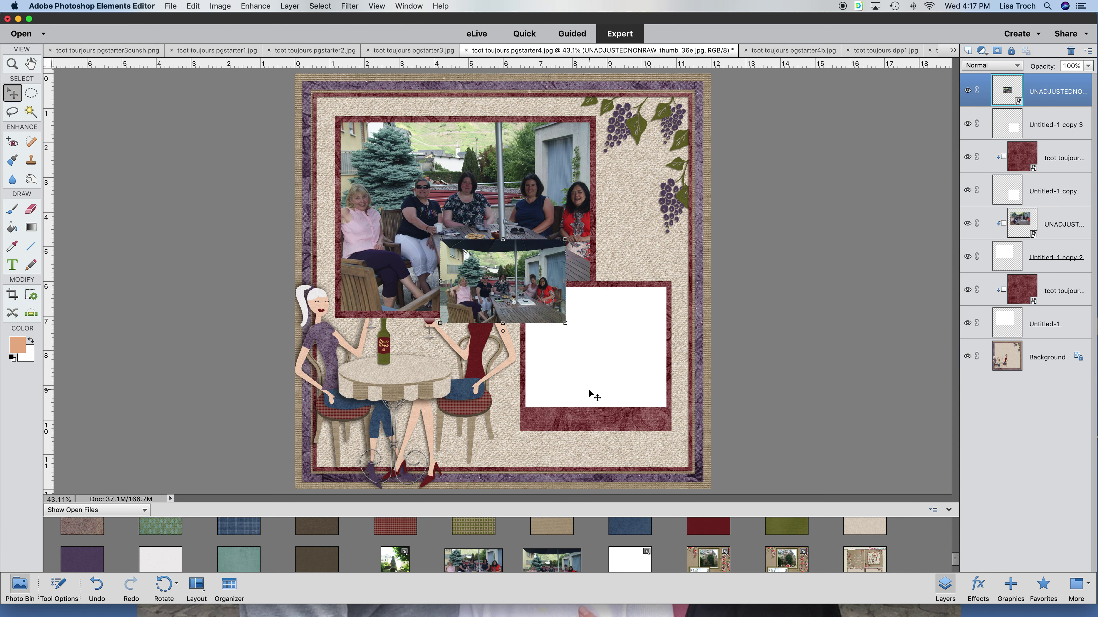
{"action": "left_click_drag", "start_coordinate": [562, 338], "coordinate": [668, 431]}
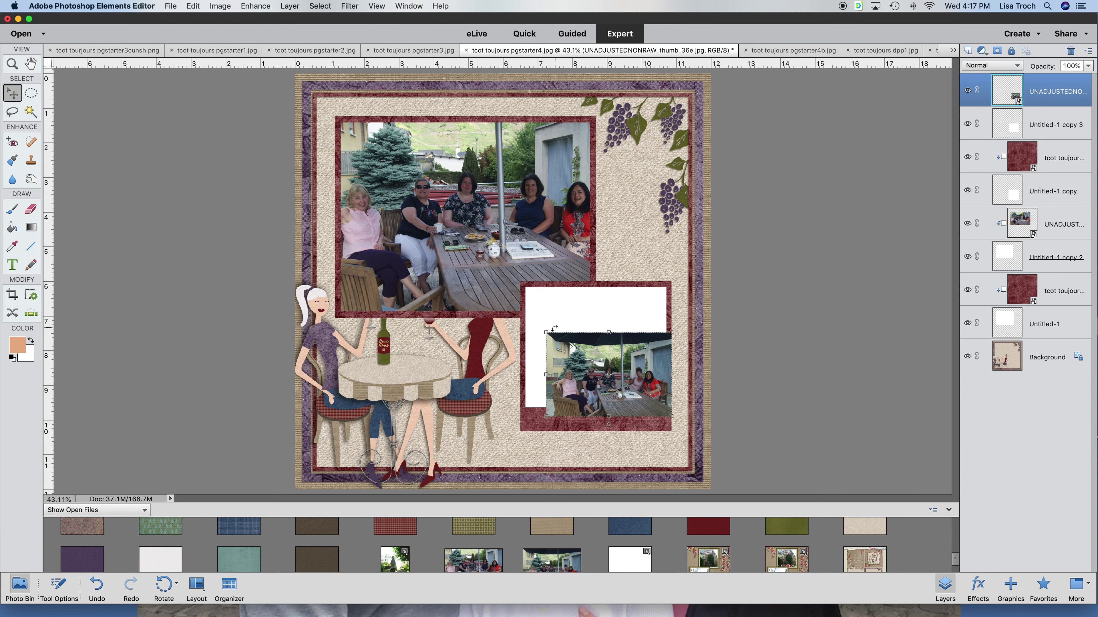
{"action": "left_click_drag", "start_coordinate": [545, 333], "coordinate": [429, 254]}
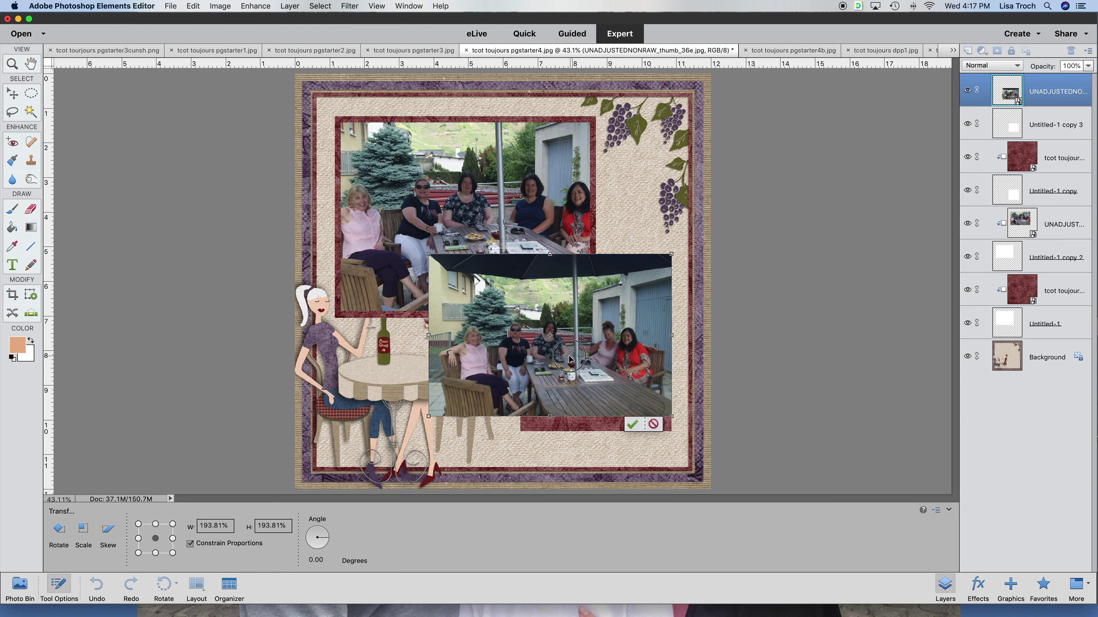
{"action": "left_click", "coordinate": [632, 424]}
Clip the second photo to the lower-right mat, then enlarge and reposition it on two women.
{"action": "right_click", "coordinate": [1043, 96]}
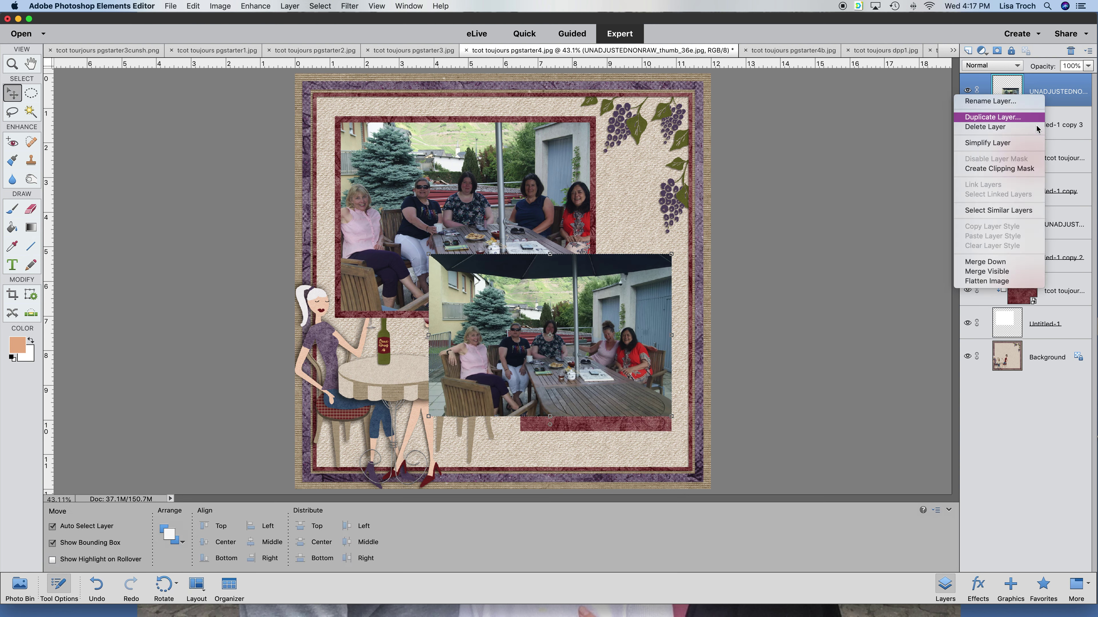
{"action": "left_click", "coordinate": [1016, 169]}
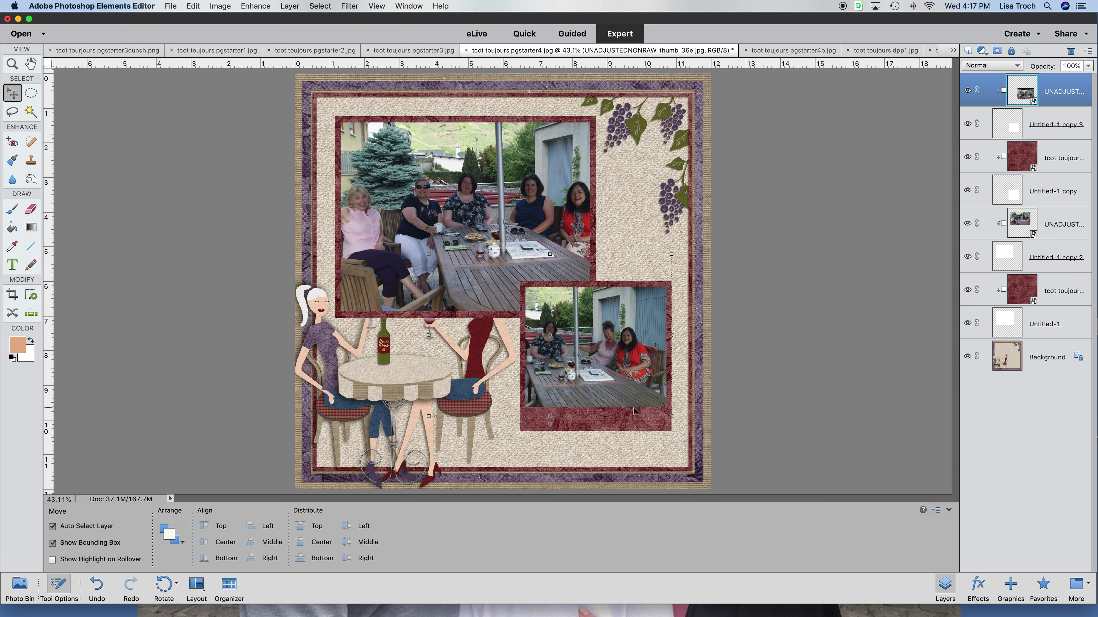
{"action": "left_click_drag", "start_coordinate": [647, 377], "coordinate": [647, 388]}
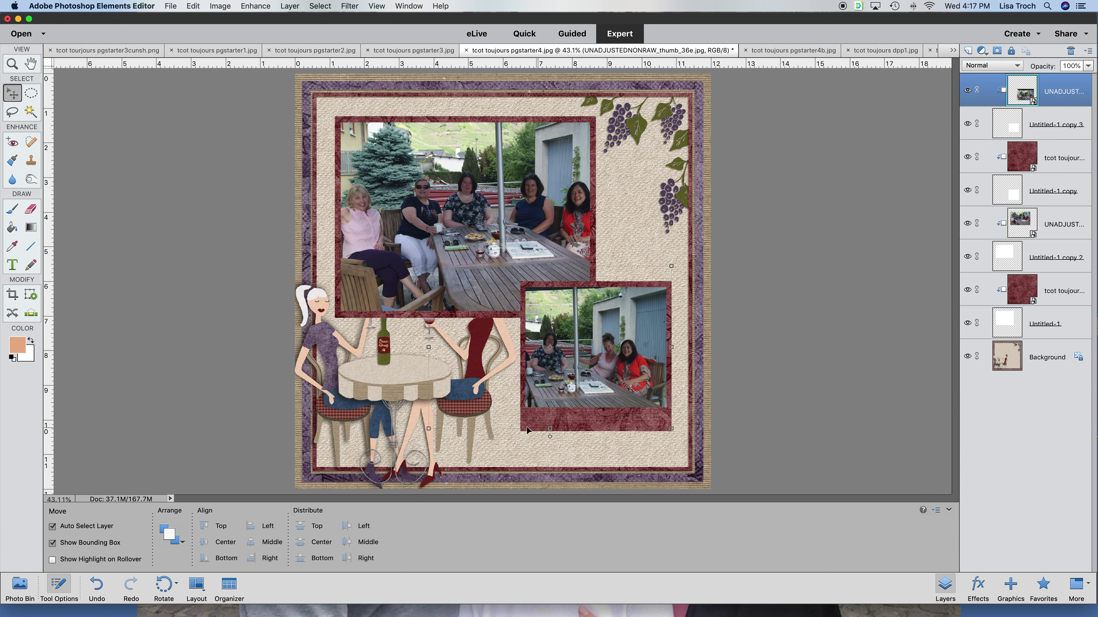
{"action": "left_click_drag", "start_coordinate": [430, 428], "coordinate": [324, 498]}
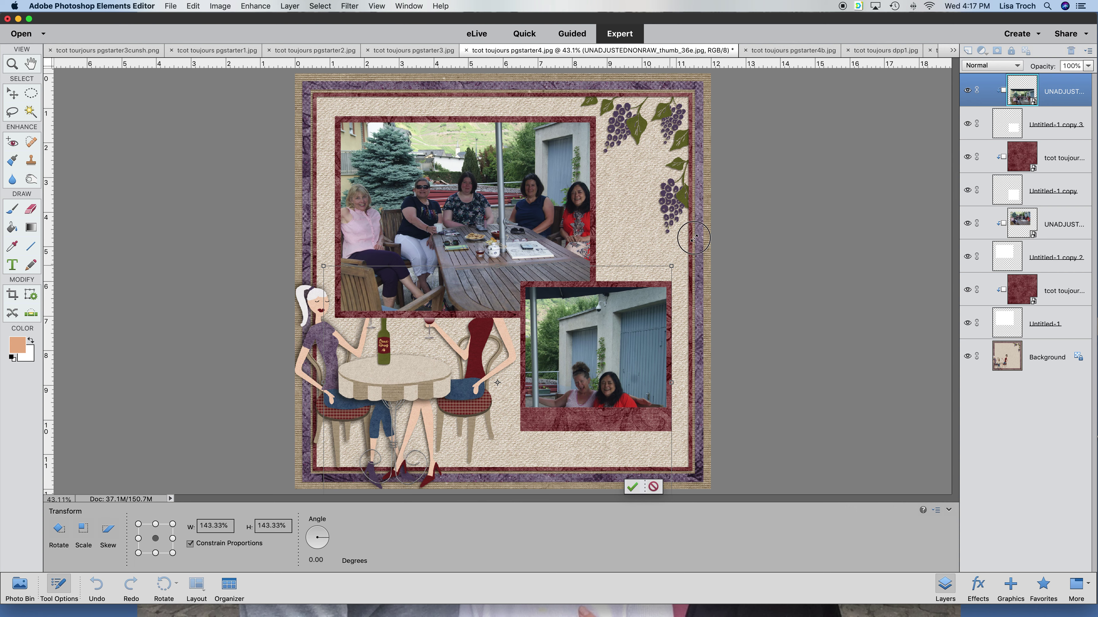
{"action": "left_click_drag", "start_coordinate": [671, 266], "coordinate": [738, 222]}
{"action": "mouse_move", "coordinate": [608, 347]}
{"action": "left_mouse_down"}
{"action": "mouse_move", "coordinate": [568, 326]}
{"action": "mouse_move", "coordinate": [601, 345]}
{"action": "left_mouse_up"}
{"action": "left_click", "coordinate": [657, 480]}
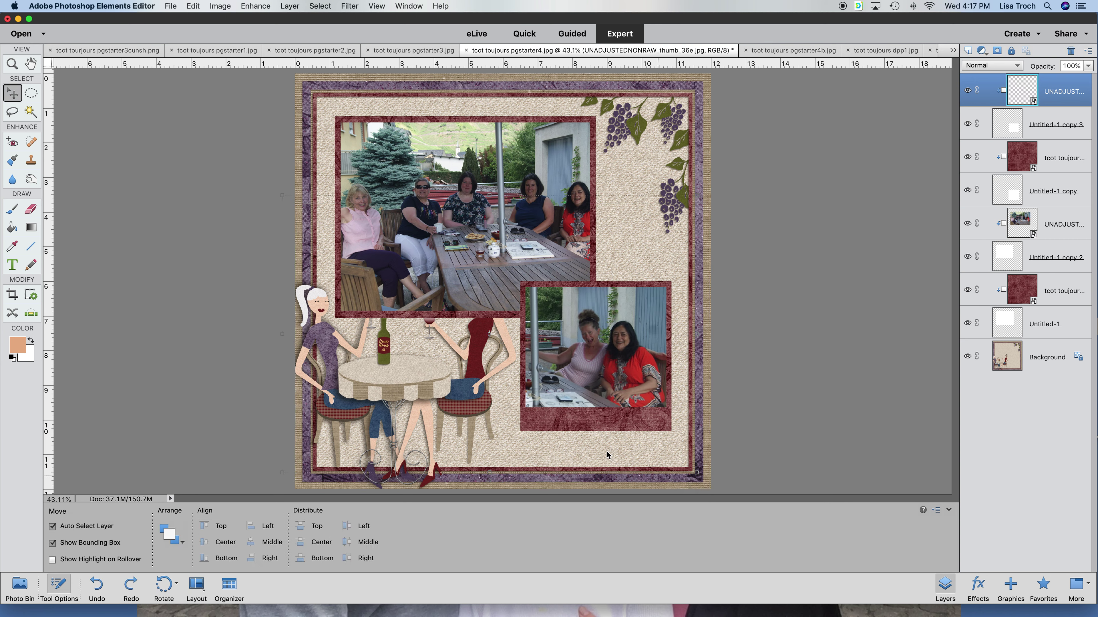
{"action": "left_click", "coordinate": [16, 586]}
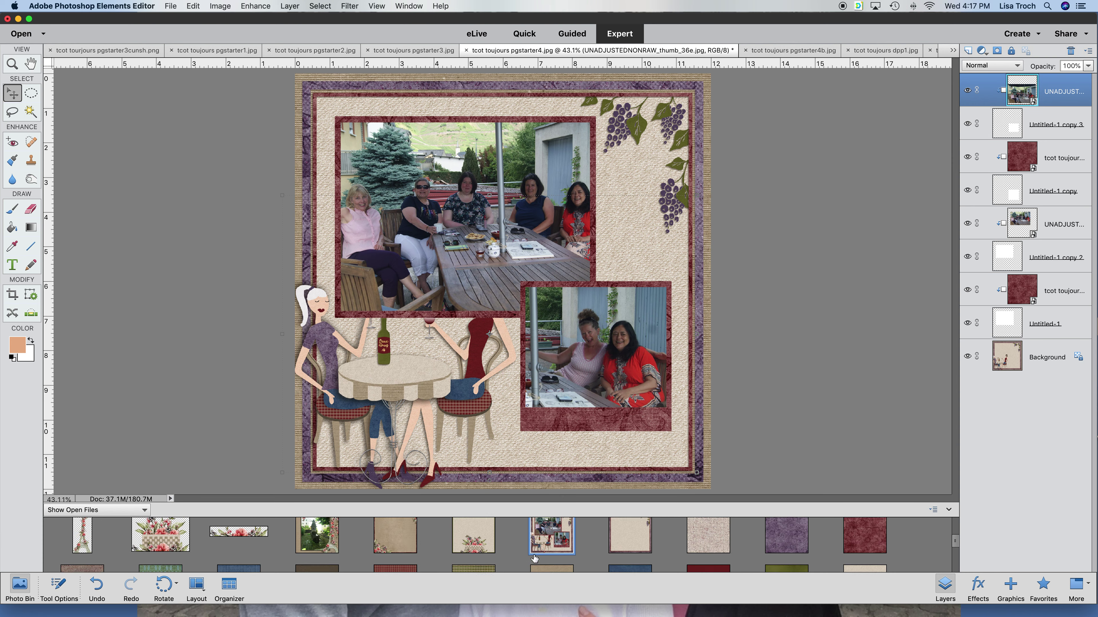
Place the wine-drinking girls clip art, bring it to the front, and position it over the café table.
{"action": "left_click_drag", "start_coordinate": [545, 535], "coordinate": [428, 376]}
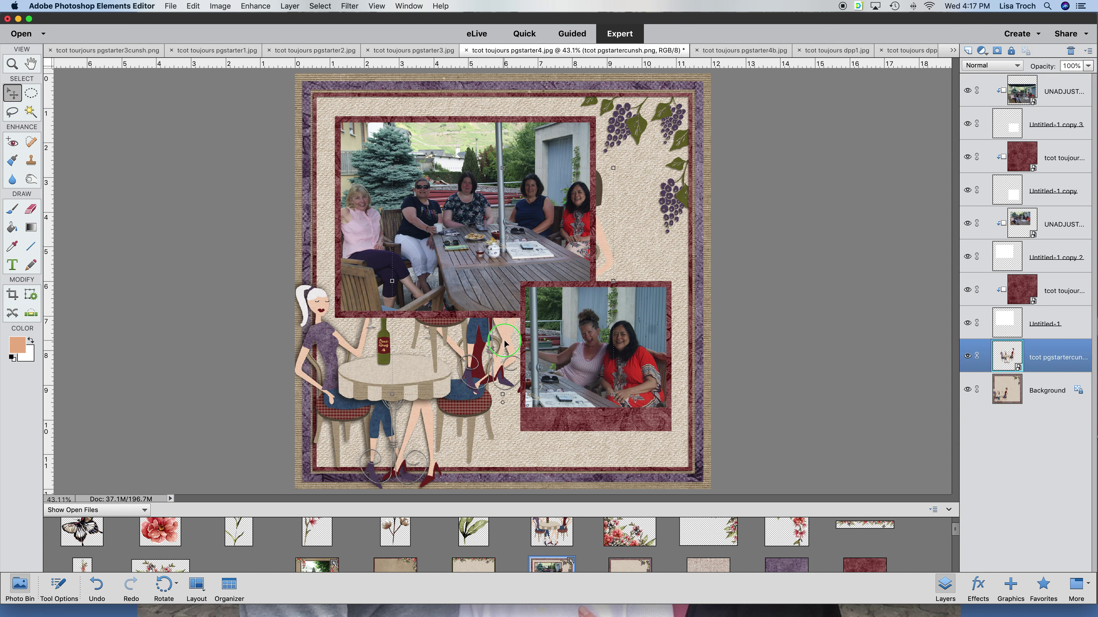
{"action": "right_click", "coordinate": [503, 342]}
{"action": "left_click", "coordinate": [507, 386]}
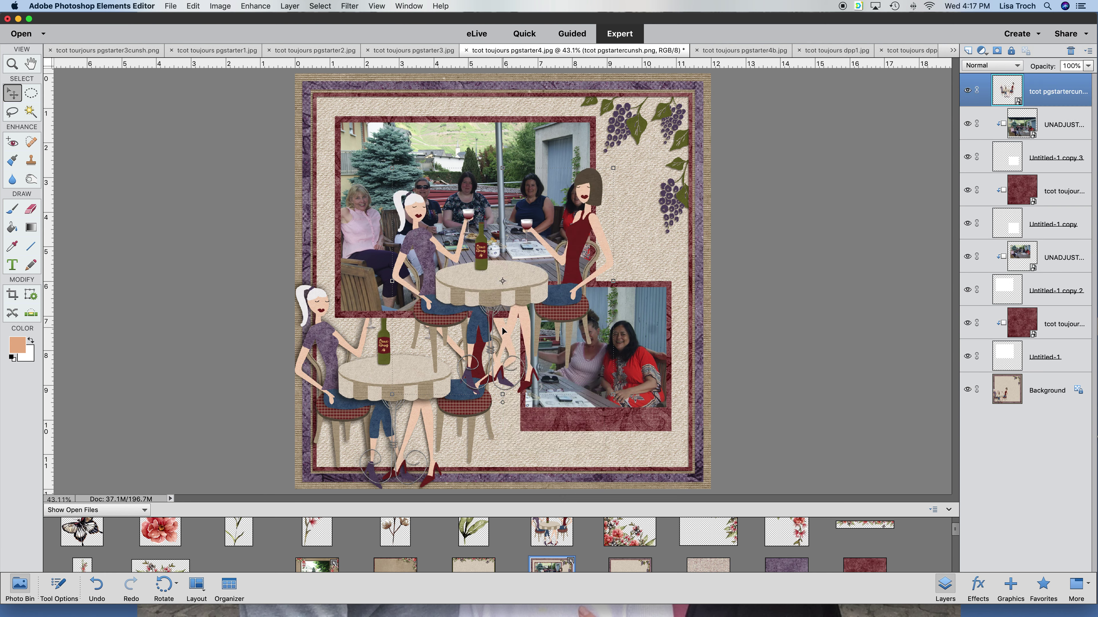
{"action": "left_click_drag", "start_coordinate": [502, 283], "coordinate": [406, 377]}
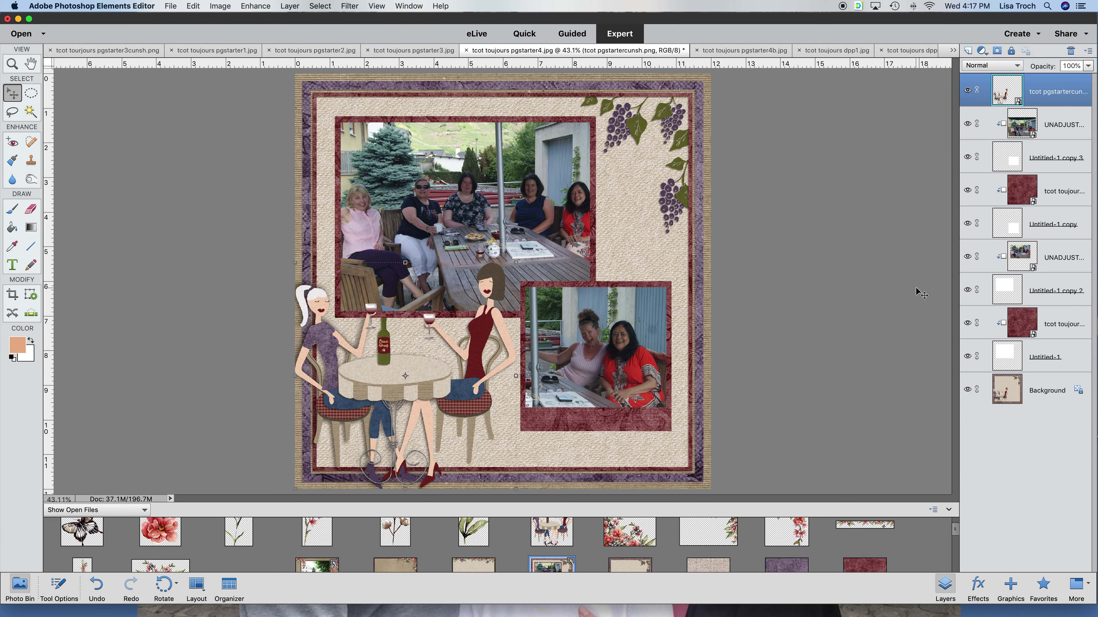
{"action": "left_click", "coordinate": [977, 584]}
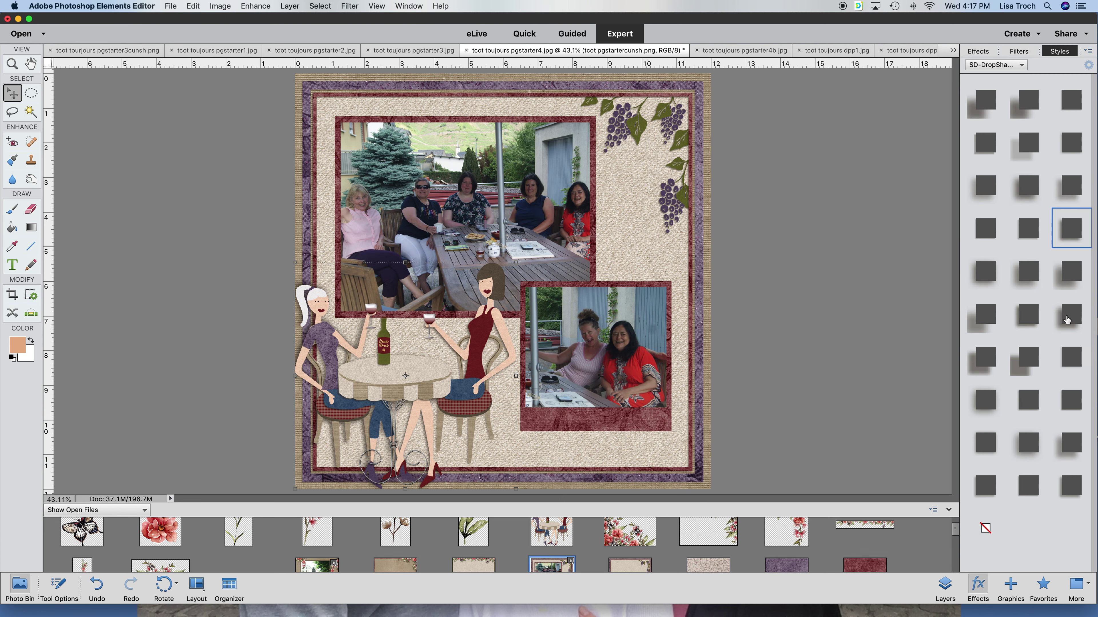
Apply a drop shadow style to the wine-drinking girls clip art.
{"action": "left_click", "coordinate": [1066, 319]}
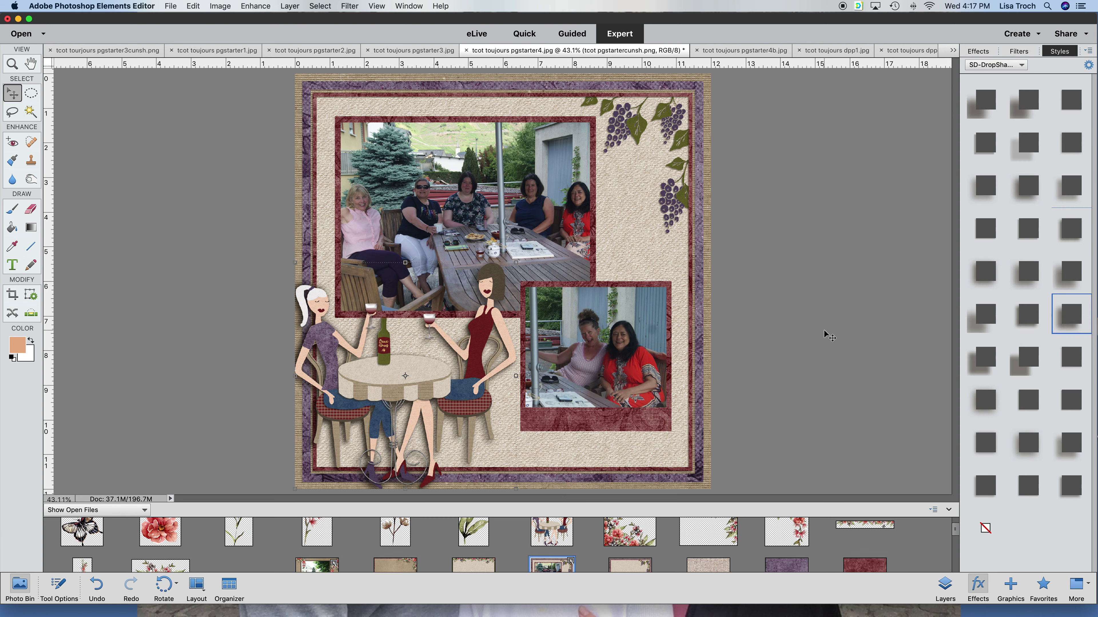
{"action": "left_click", "coordinate": [655, 283]}
{"action": "left_click", "coordinate": [941, 583]}
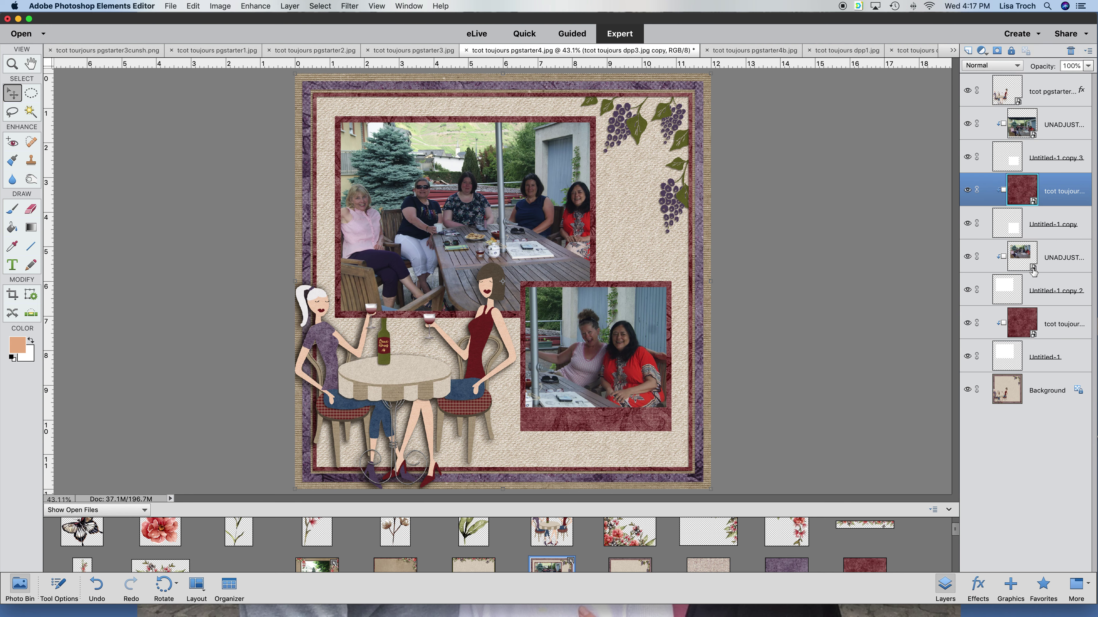
Select the four Untitled-1 mat layers and give them the same drop shadow.
{"action": "left_click", "coordinate": [1037, 304]}
{"action": "left_click", "coordinate": [1033, 360], "text": "super"}
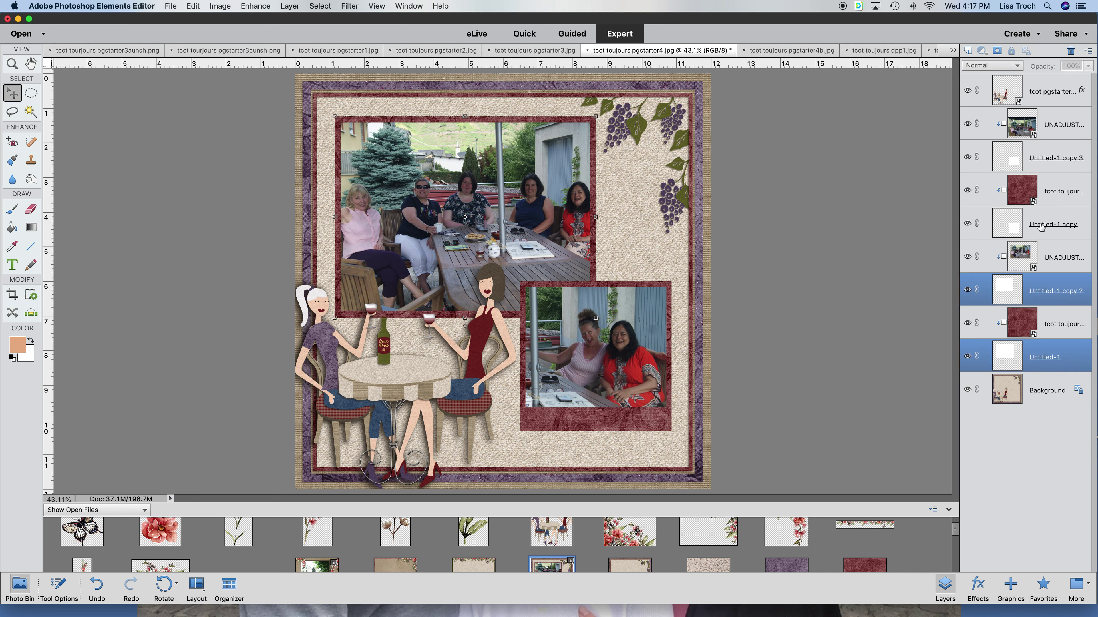
{"action": "left_click", "coordinate": [1041, 227], "text": "super"}
{"action": "left_click", "coordinate": [1041, 160], "text": "super"}
{"action": "left_click", "coordinate": [976, 586]}
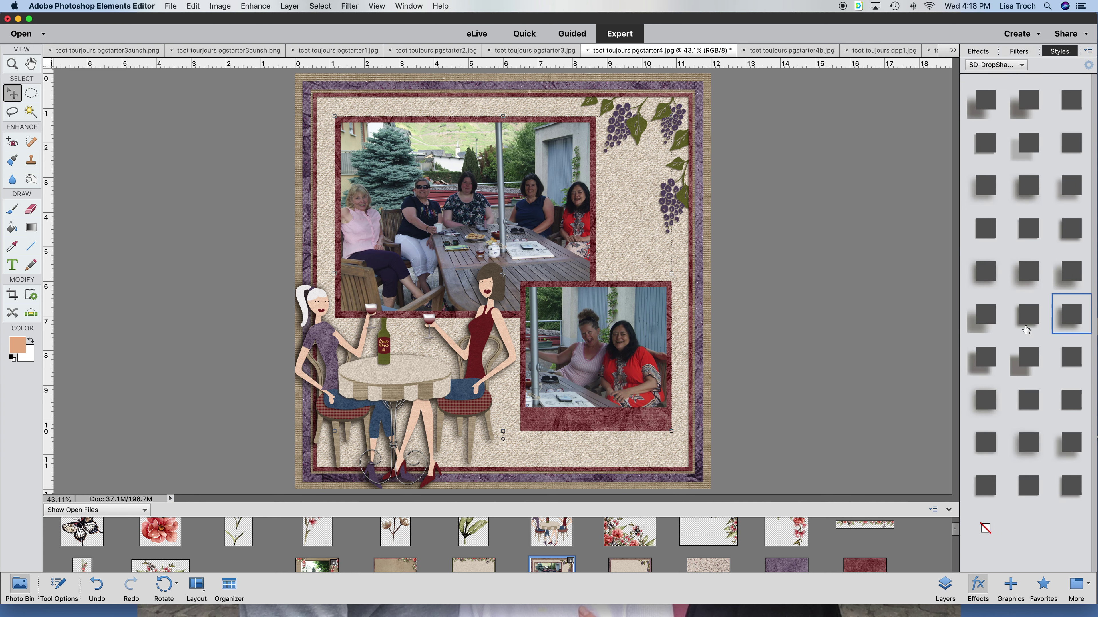
{"action": "left_click", "coordinate": [1026, 318]}
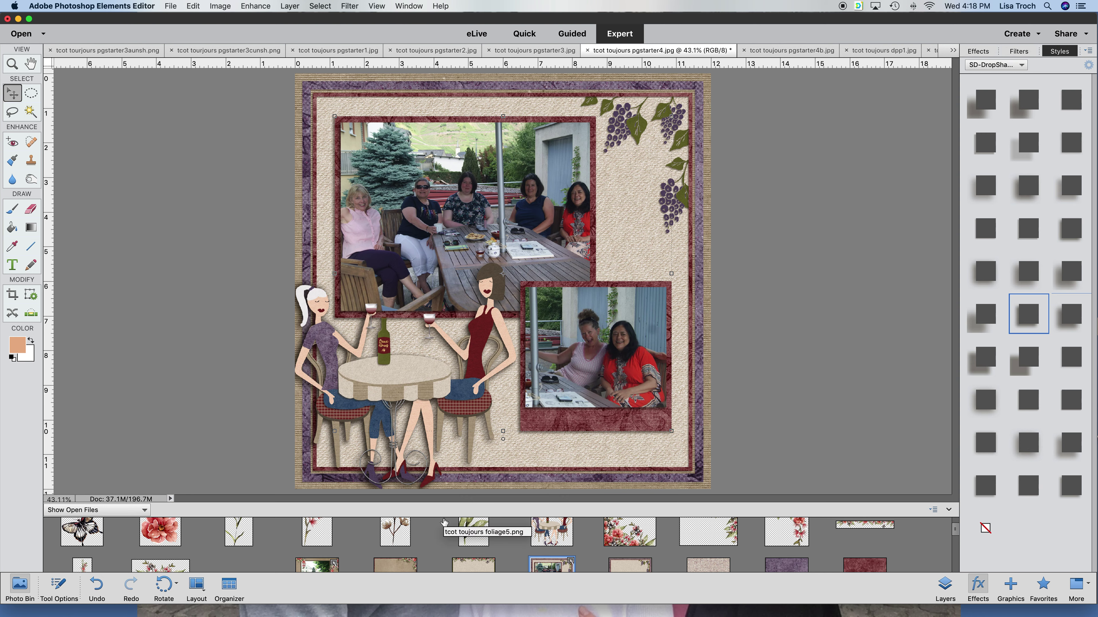
{"action": "scroll", "coordinate": [444, 523], "scroll_direction": "down", "scroll_amount": 2}
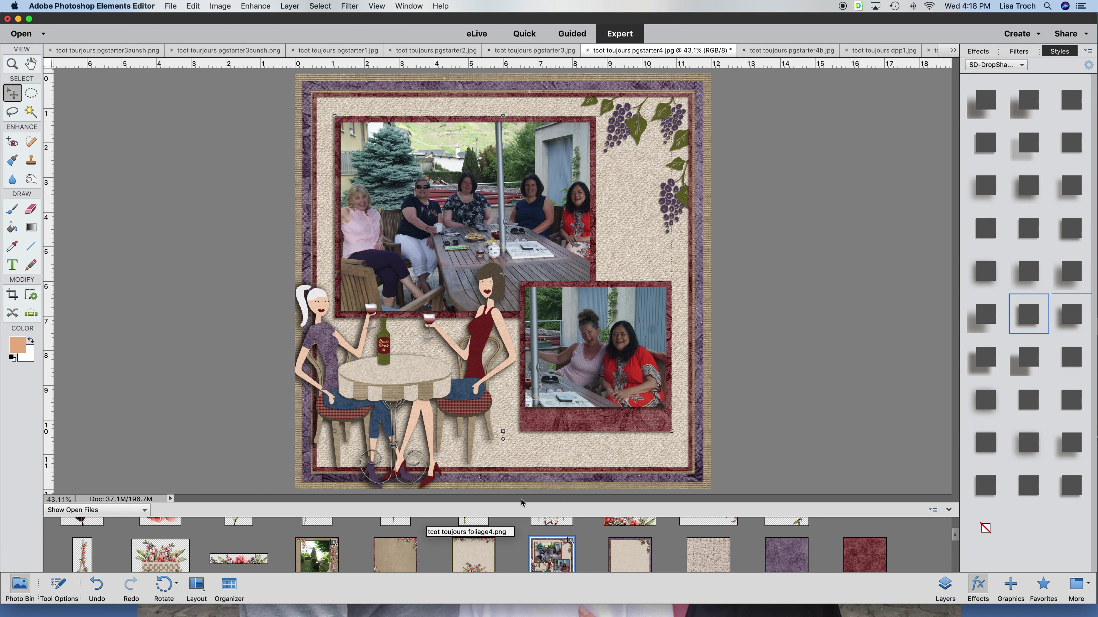